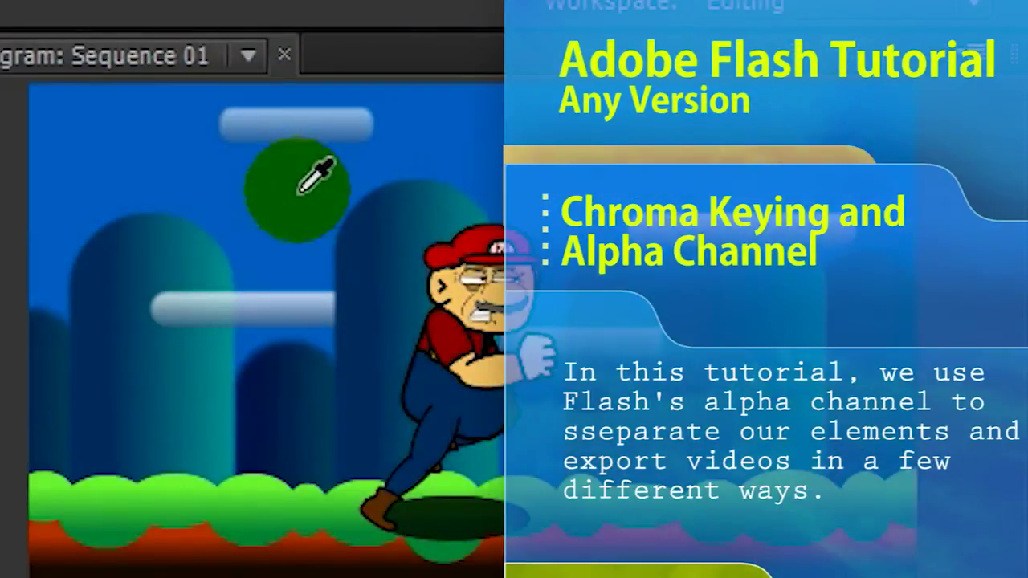
Sample the blue sky, confirm the QuickTime export and play back Mario's run cycle.
left_click(301, 191)
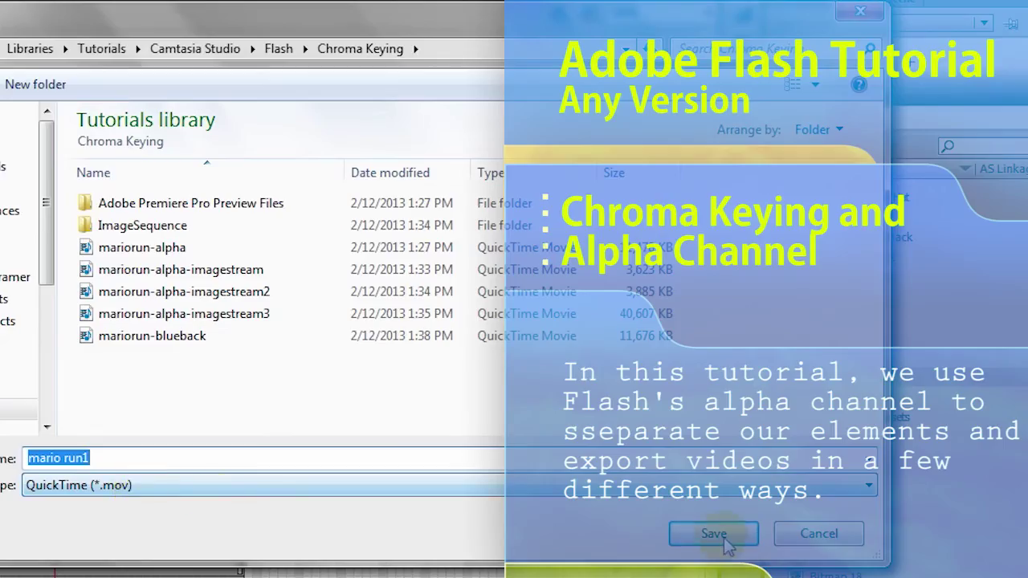
left_click(713, 533)
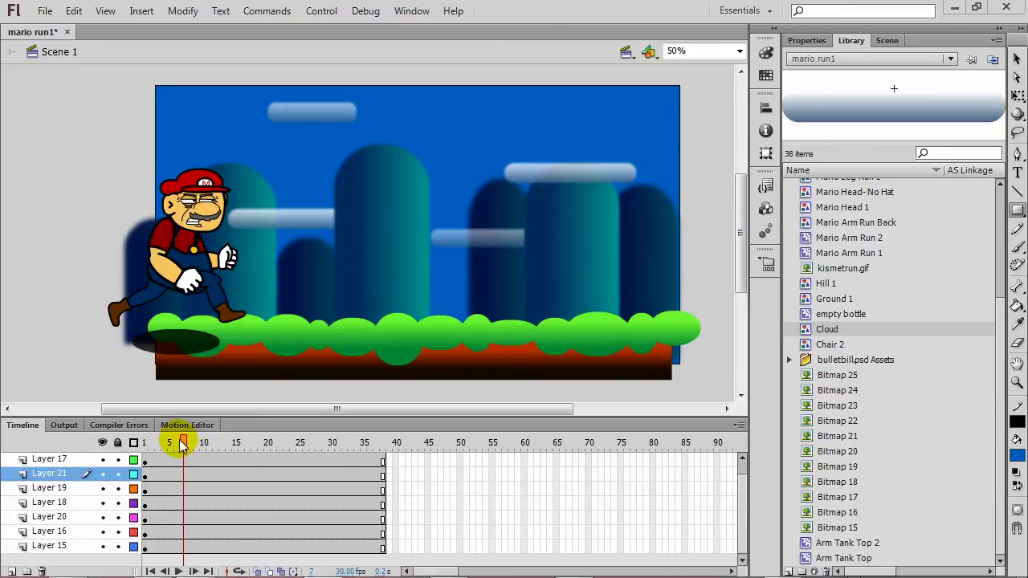
left_click_drag(184, 445, 146, 446)
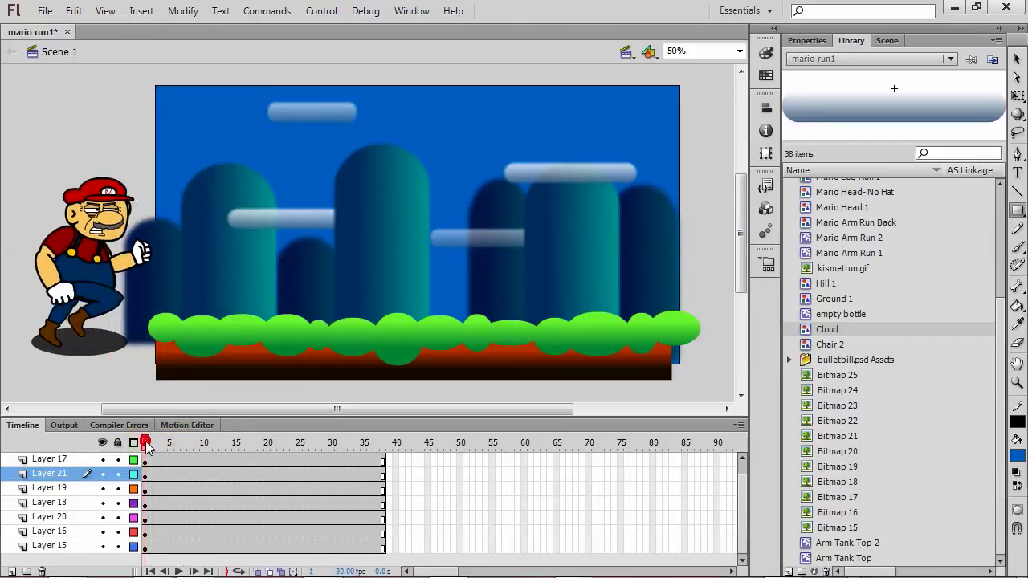
key("Return")
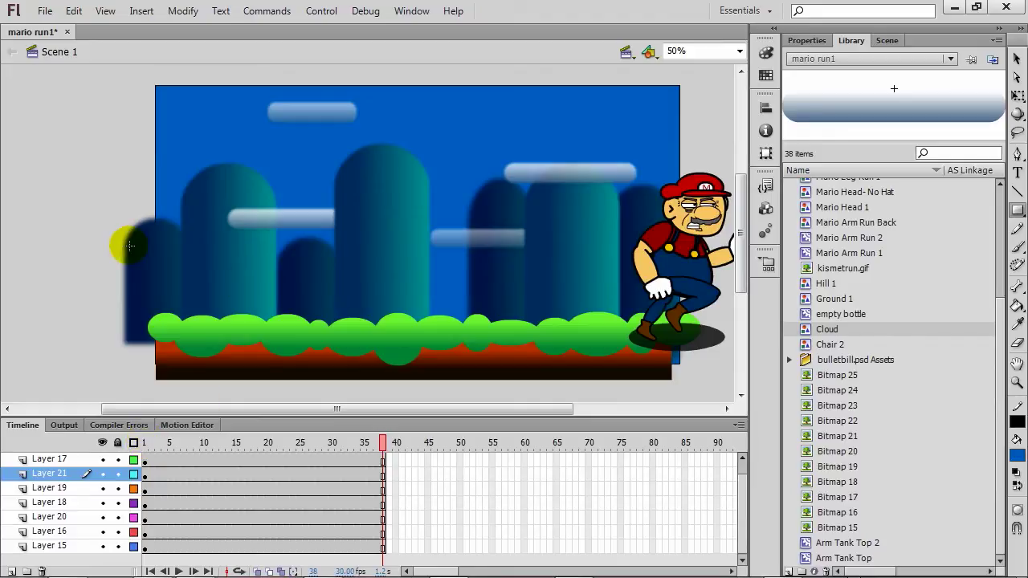
Start a QuickTime movie export of the whole animation, then cancel it.
left_click(48, 13)
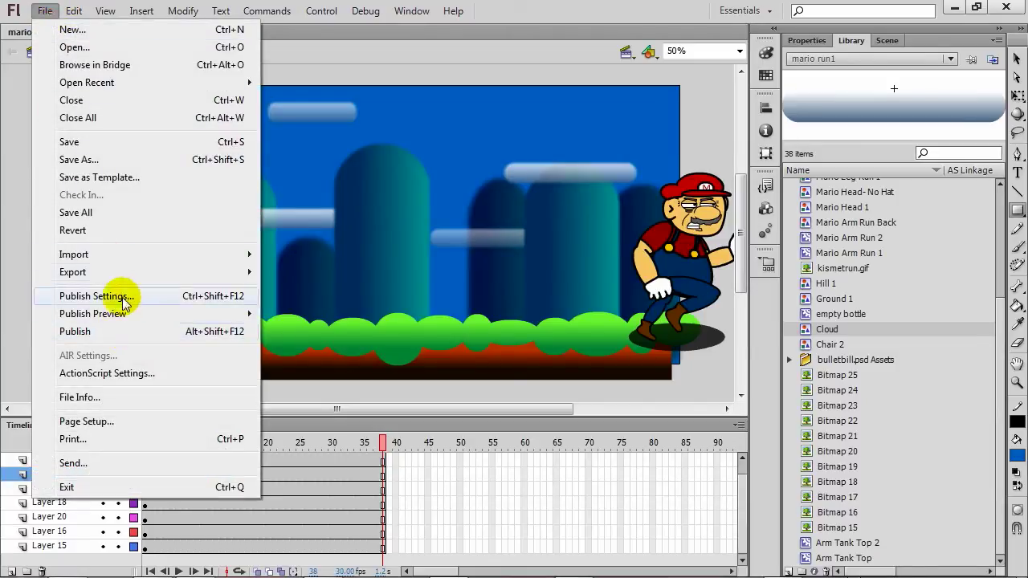
mouse_move(121, 272)
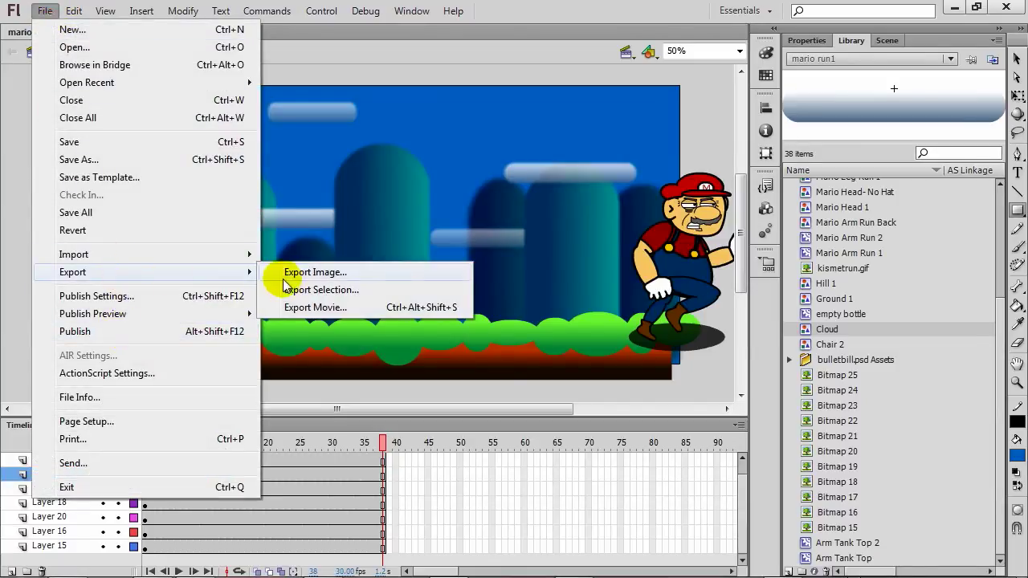
left_click(319, 308)
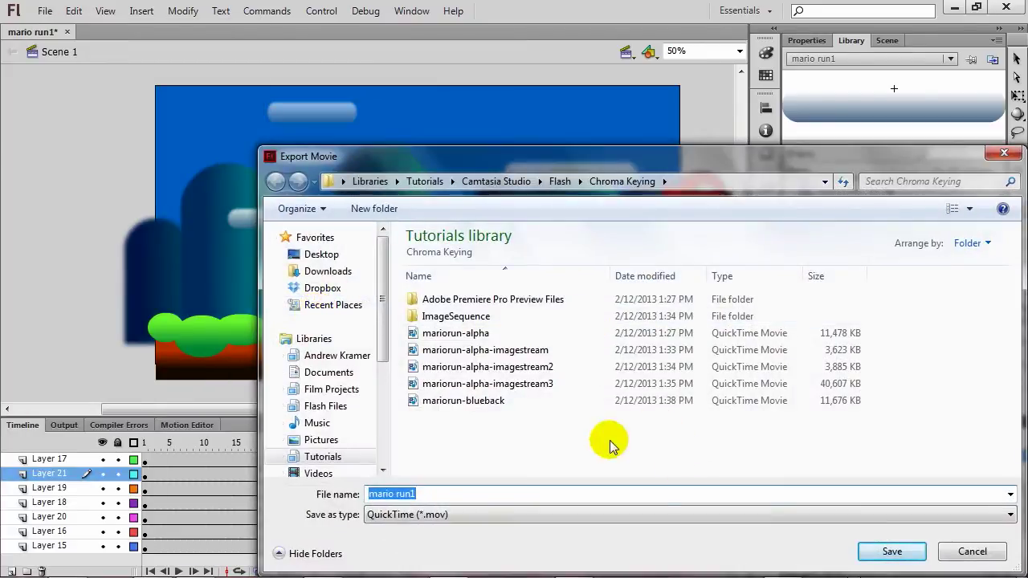
left_click(907, 551)
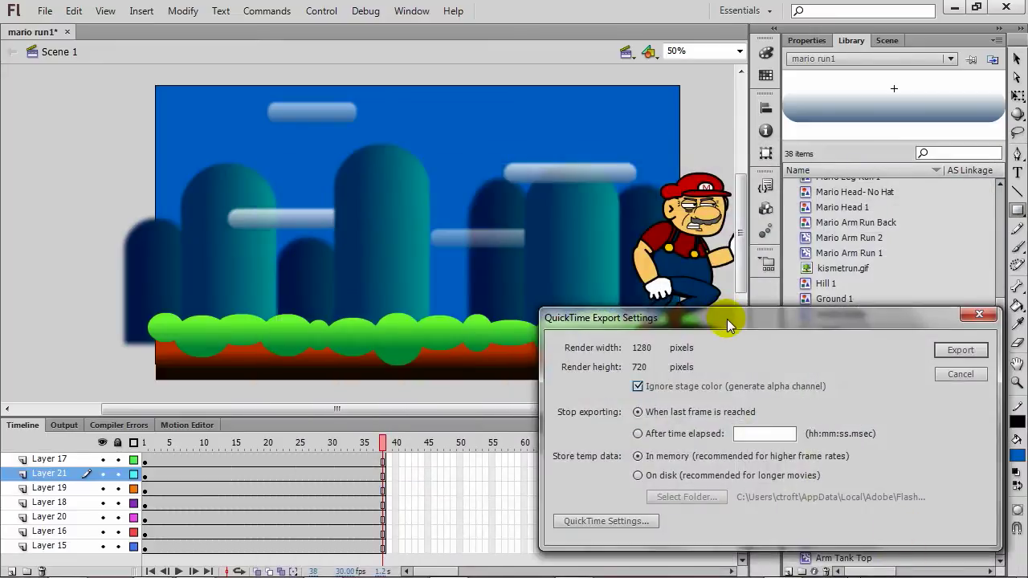
left_click_drag(726, 319, 451, 87)
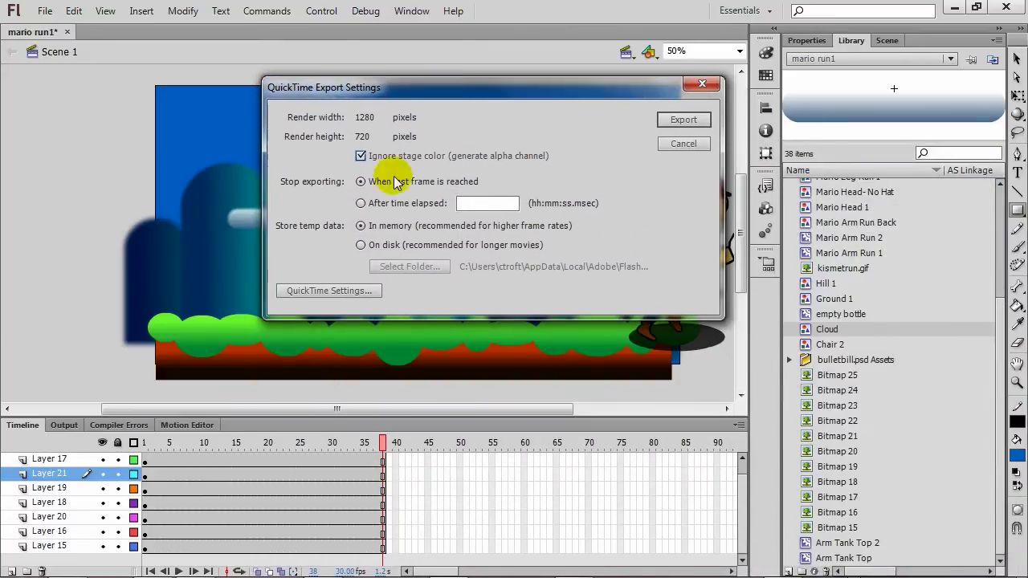
left_click(695, 144)
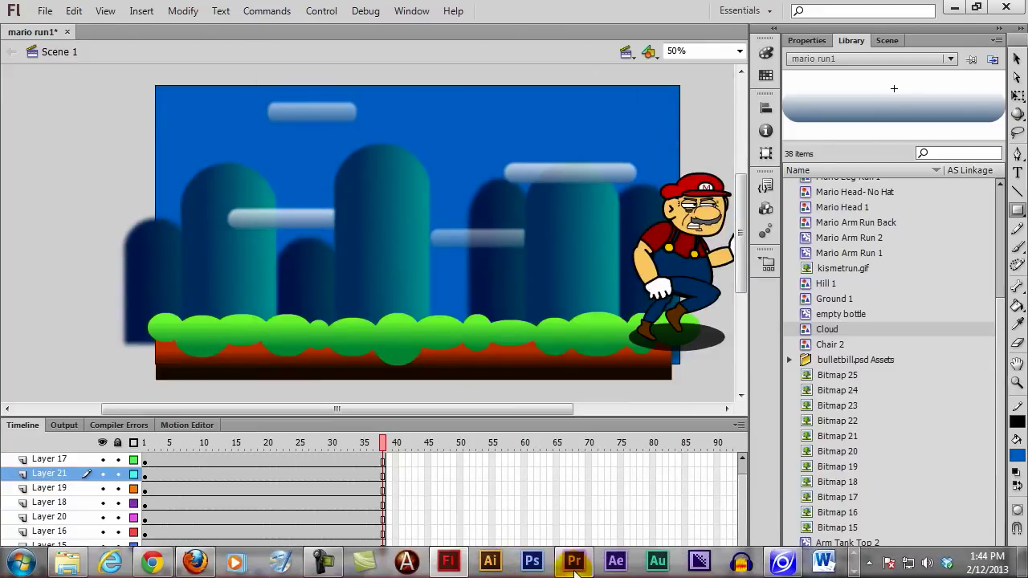
In Premiere, drop mariorun-blueback.mov at the start of Video 1 and scrub through its frames.
left_click(584, 568)
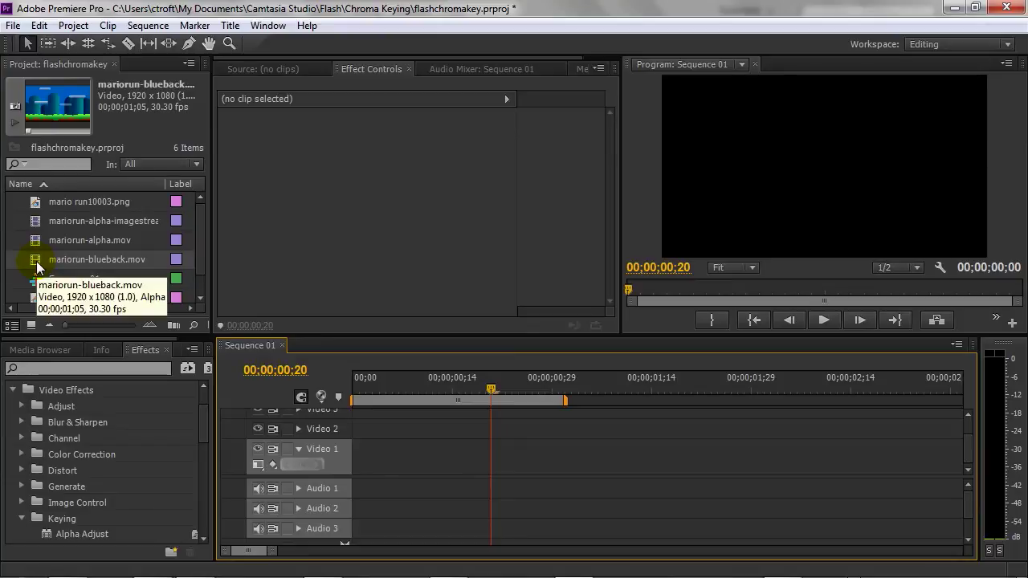
left_click_drag(37, 267, 359, 462)
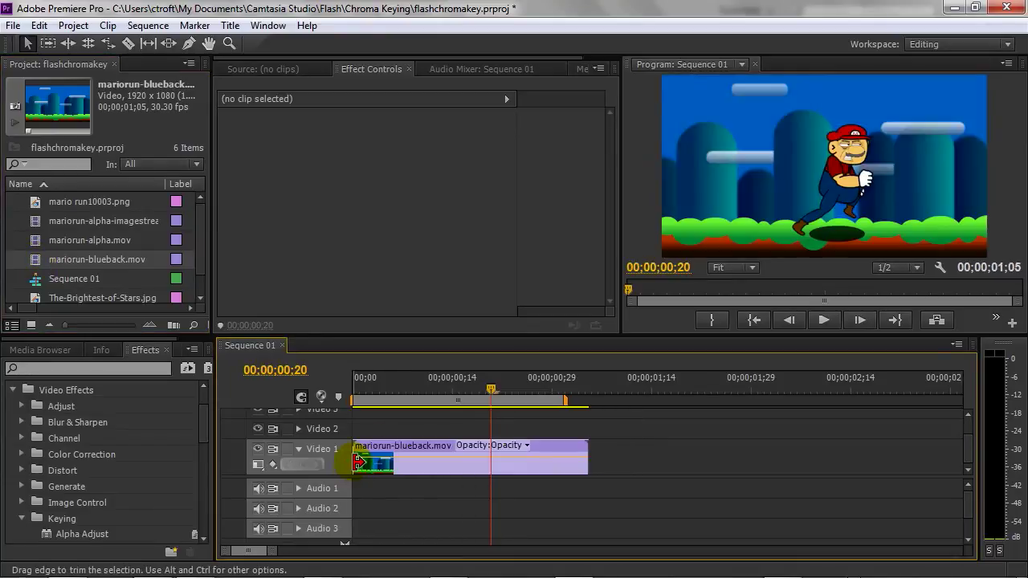
left_click_drag(442, 387, 475, 402)
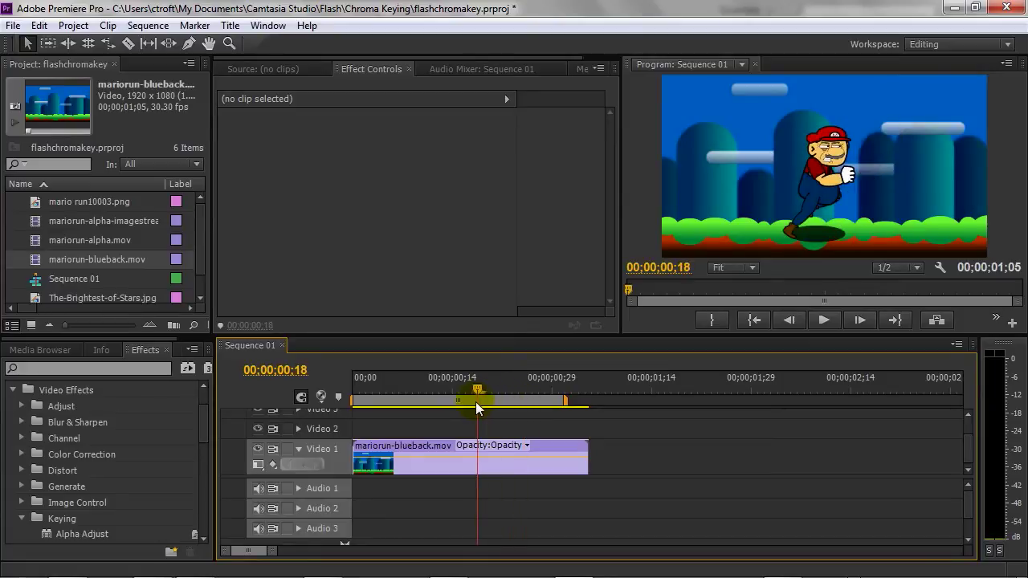
left_click(207, 413)
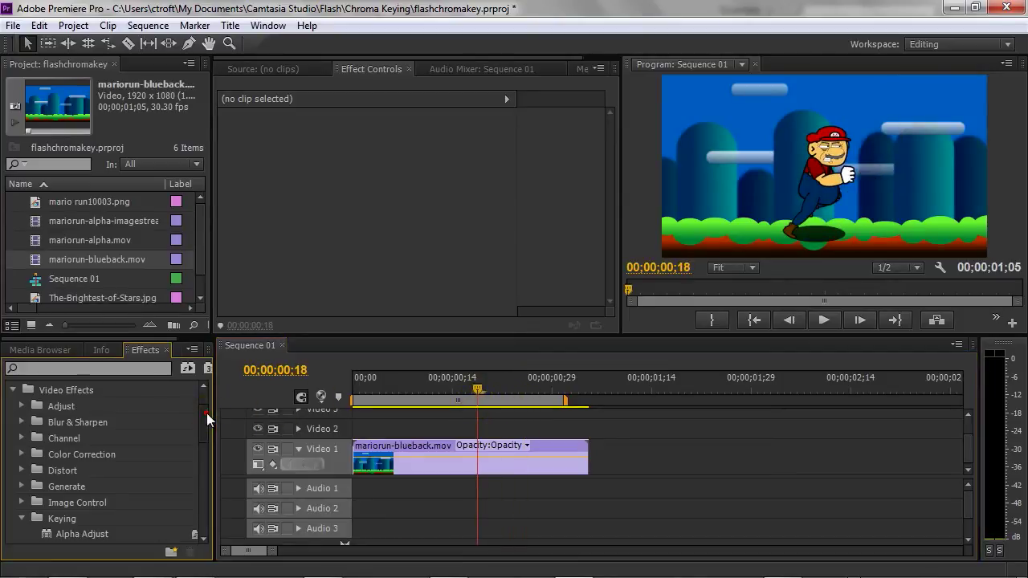
left_click_drag(206, 412, 206, 427)
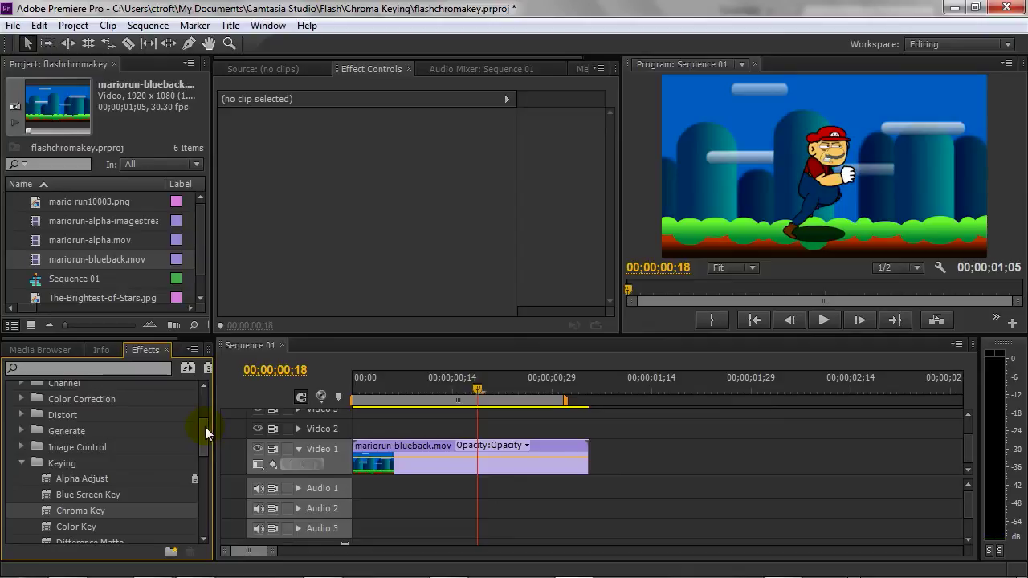
Chroma-key the blue sky out of the Mario clip at 24% Blend and raise it to Video 2.
left_click_drag(205, 426, 209, 436)
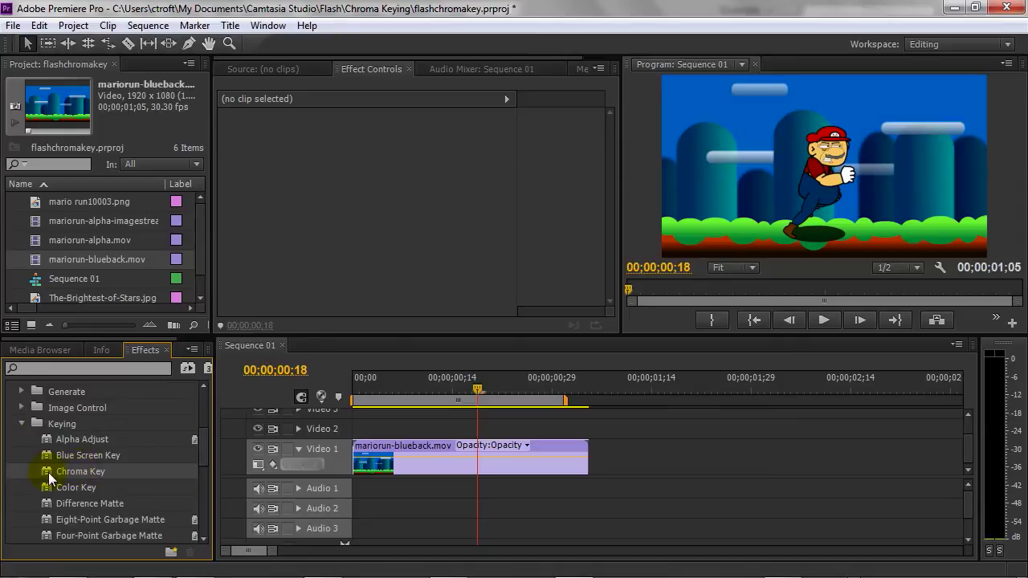
left_click_drag(46, 473, 411, 451)
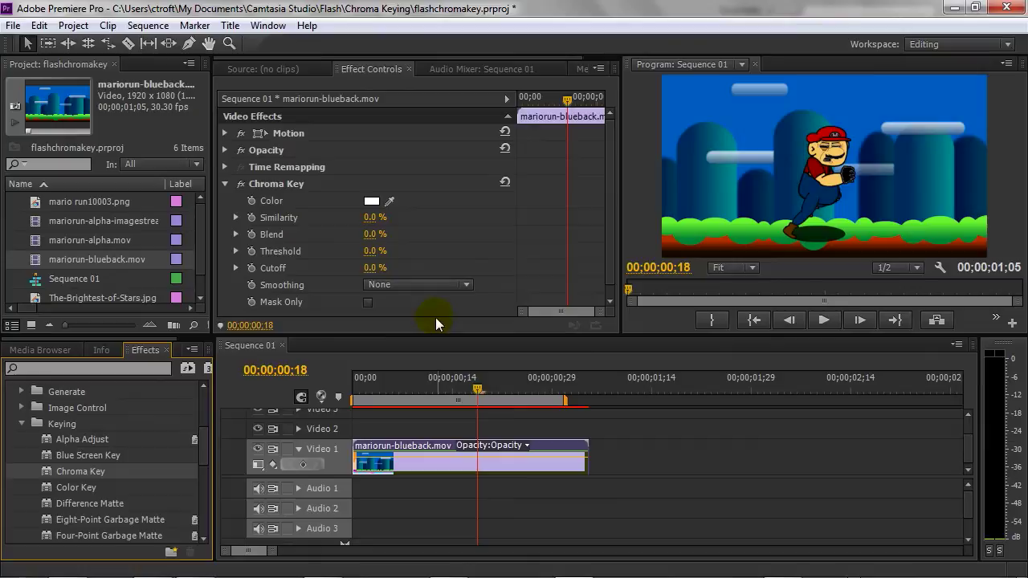
left_click_drag(394, 195, 389, 203)
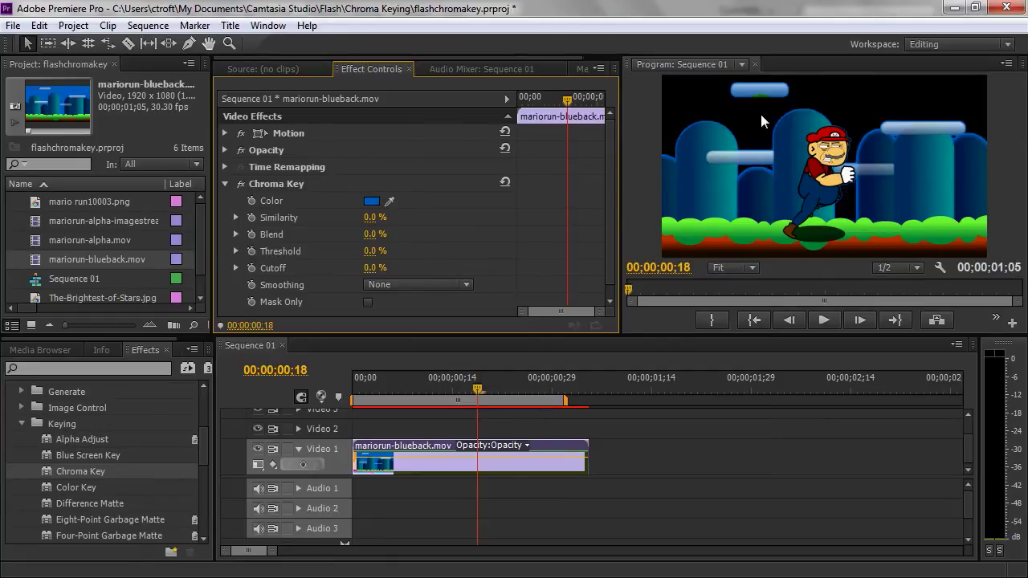
left_click(440, 231)
left_click_drag(368, 232, 386, 234)
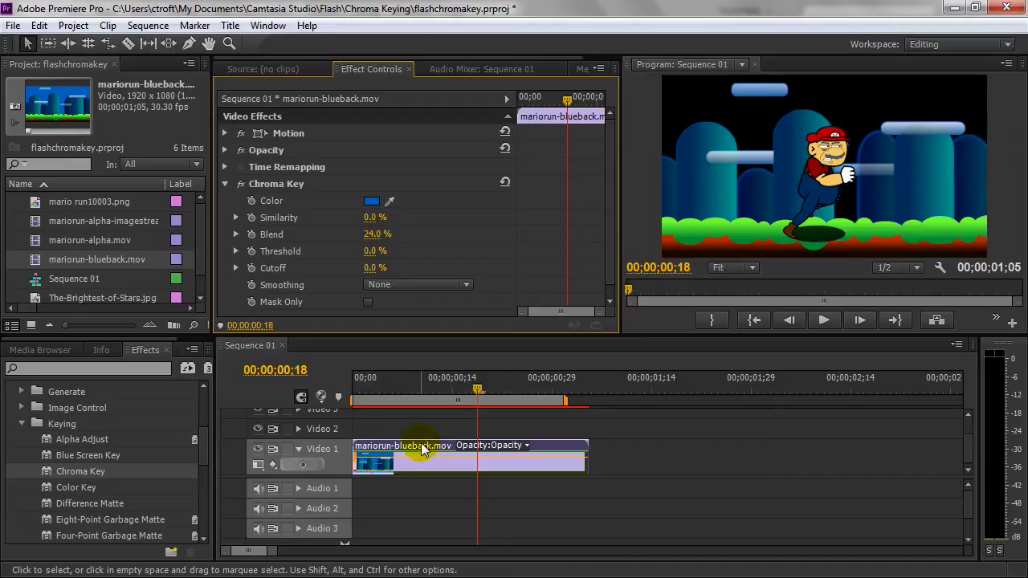
left_click_drag(426, 449, 419, 432)
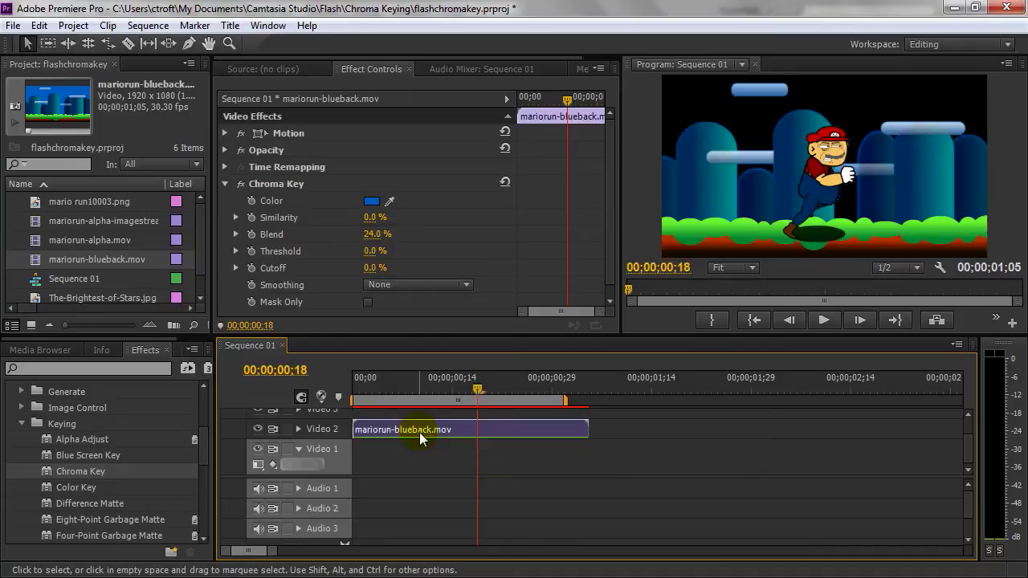
Put The-Brightest-of-Stars.jpg on Video 1 behind Mario and scale it to 120.
left_click(33, 296)
left_click_drag(35, 296, 387, 464)
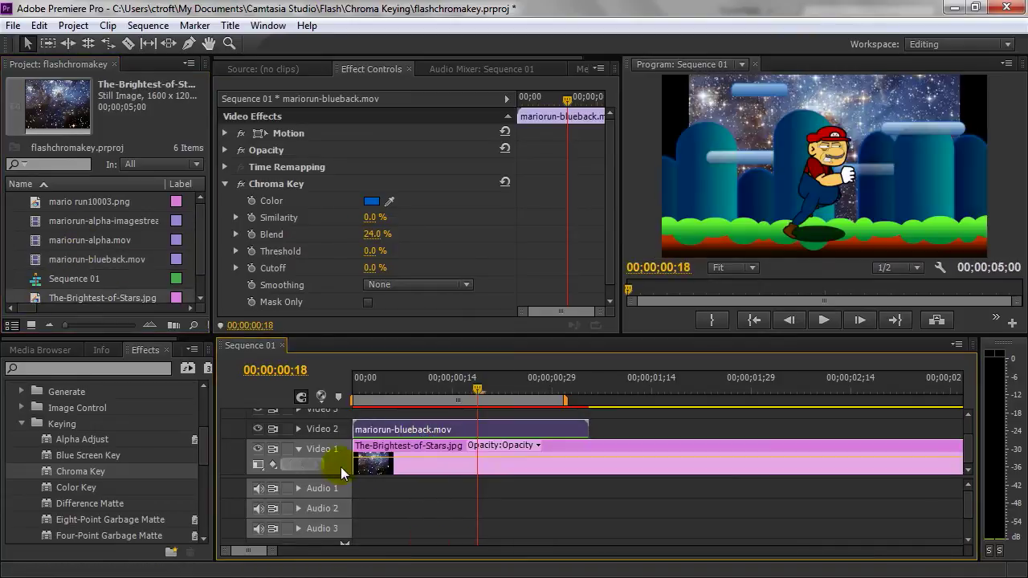
double_click(647, 448)
left_click(540, 69)
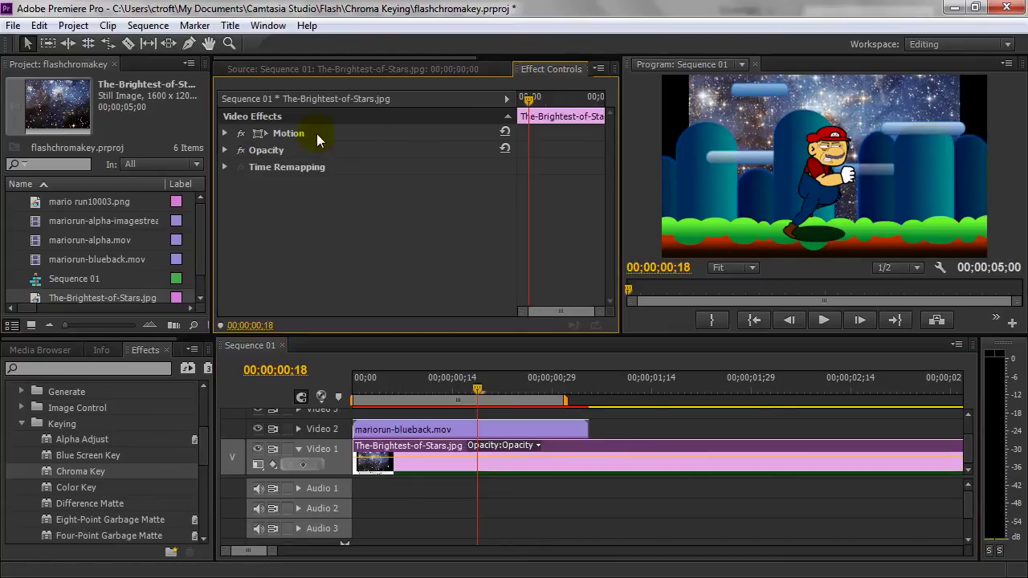
left_click(226, 133)
left_click_drag(366, 167, 384, 167)
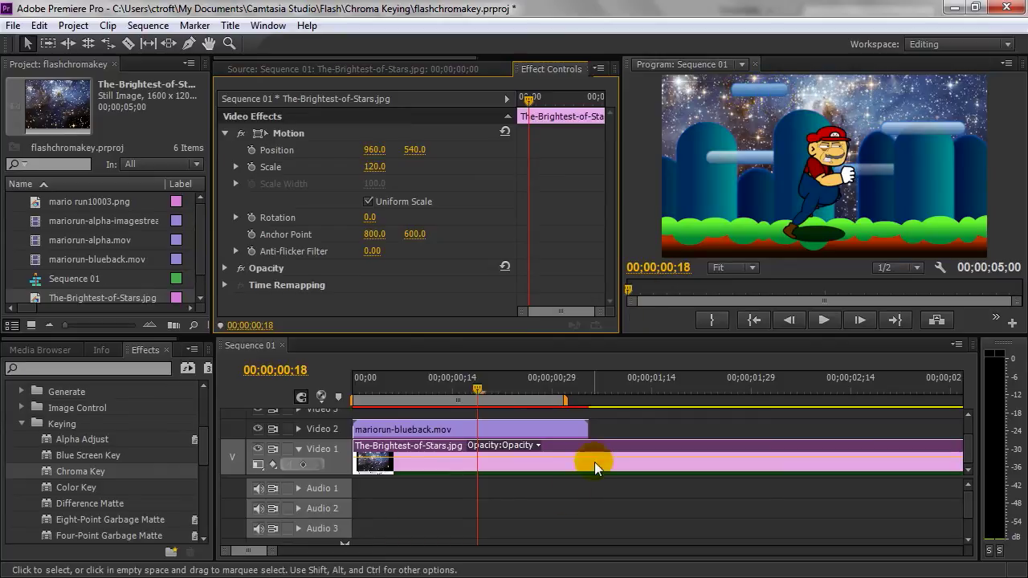
Delete the Mario clip and the star background clip from the sequence.
left_click(547, 429)
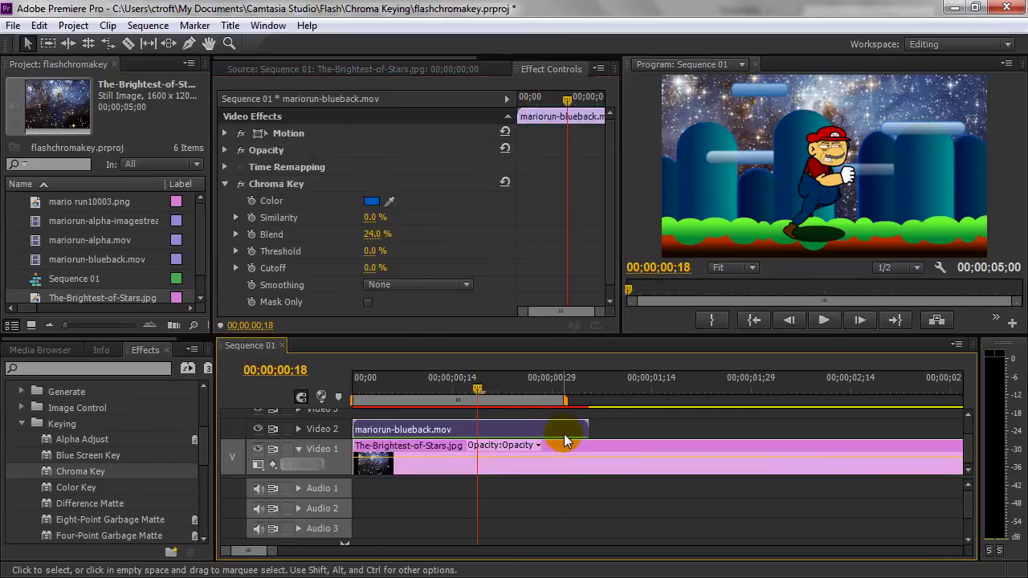
key("Delete")
left_click(579, 446)
key("Delete")
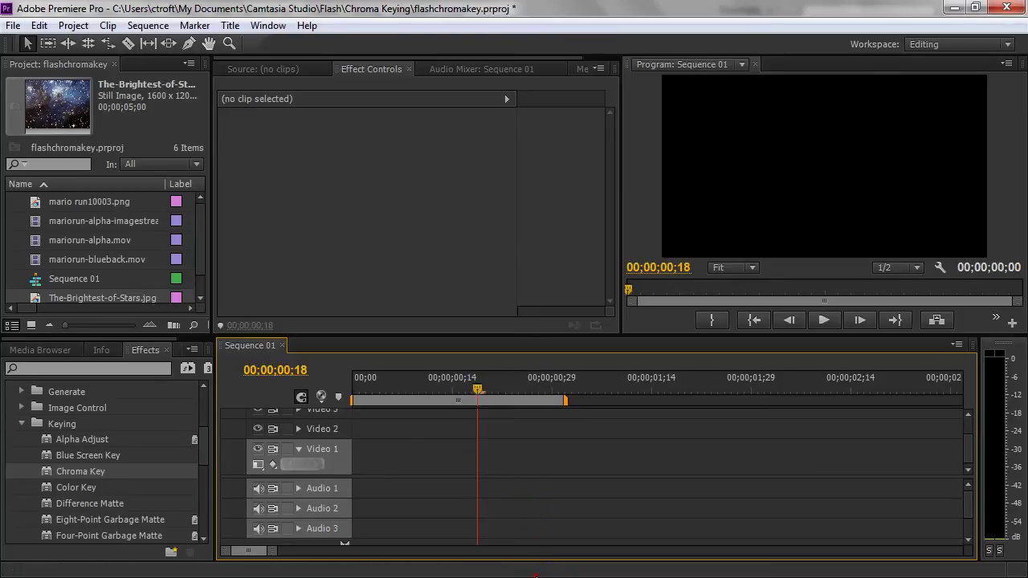
Back in Flash, delete the blue sky background from Layer 15 with the Selection tool.
left_click(954, 7)
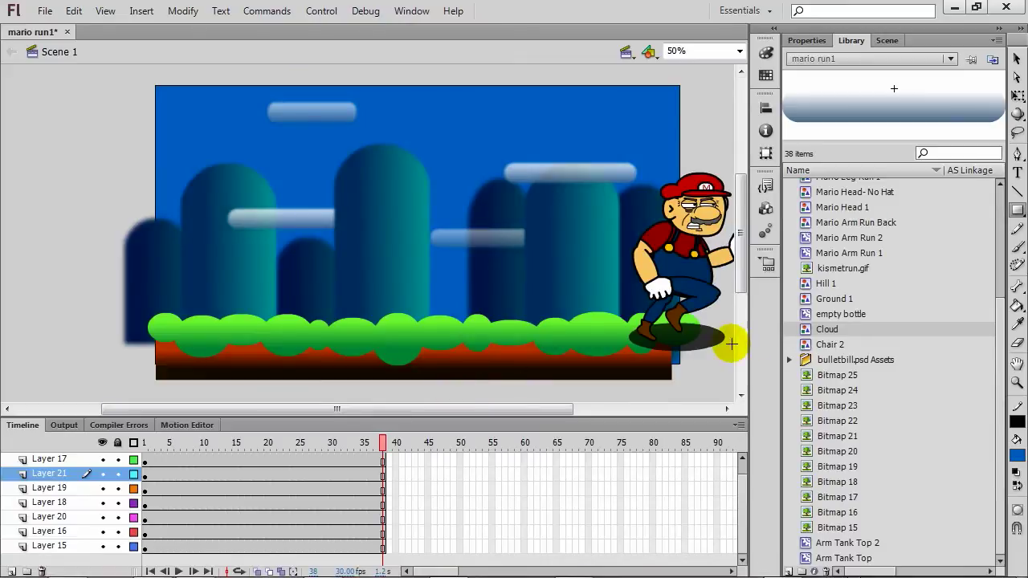
left_click(1016, 59)
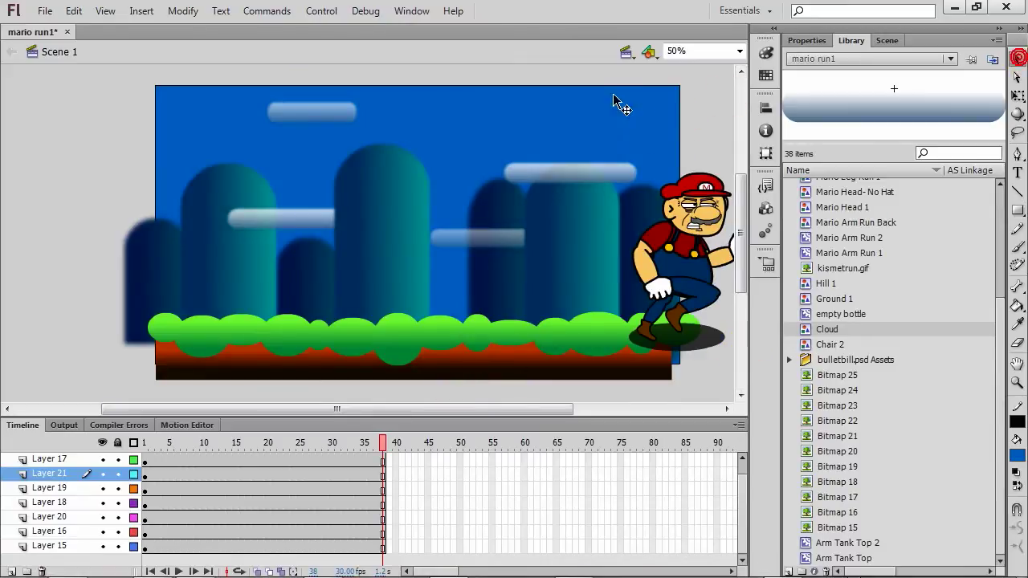
left_click(586, 89)
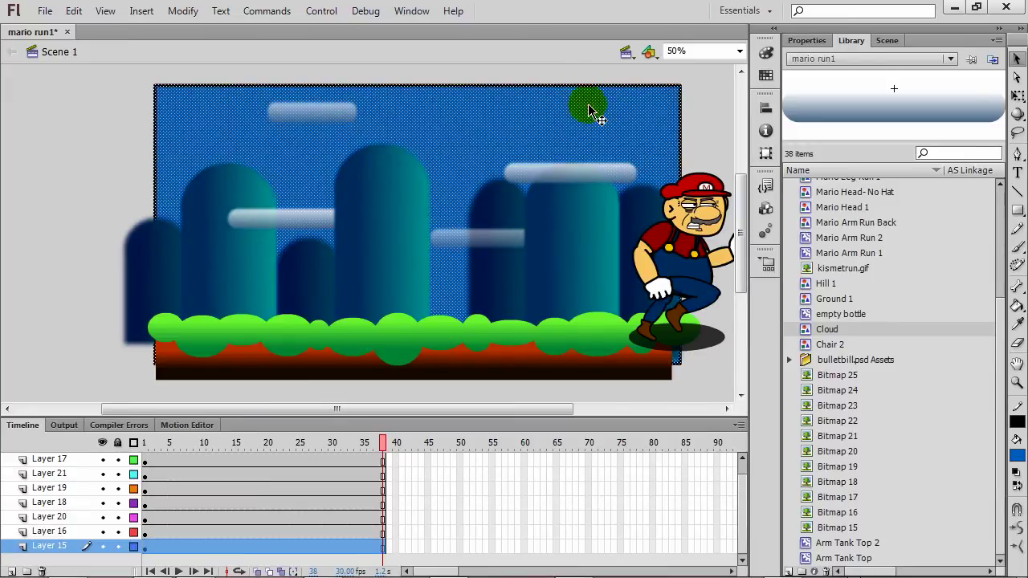
key("Delete")
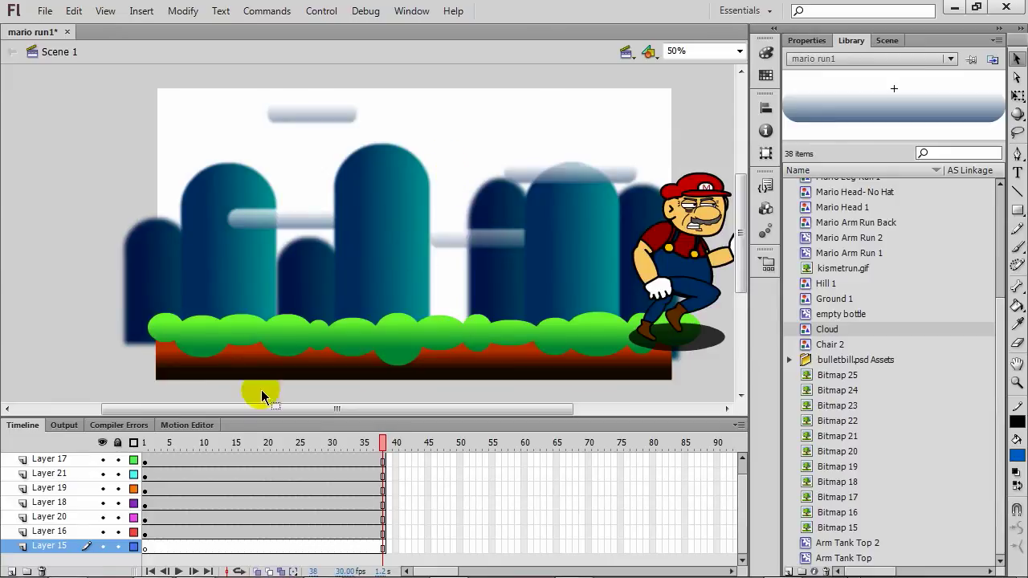
Start a QuickTime movie export with Ignore stage color checked to keep an alpha channel.
left_click(238, 442)
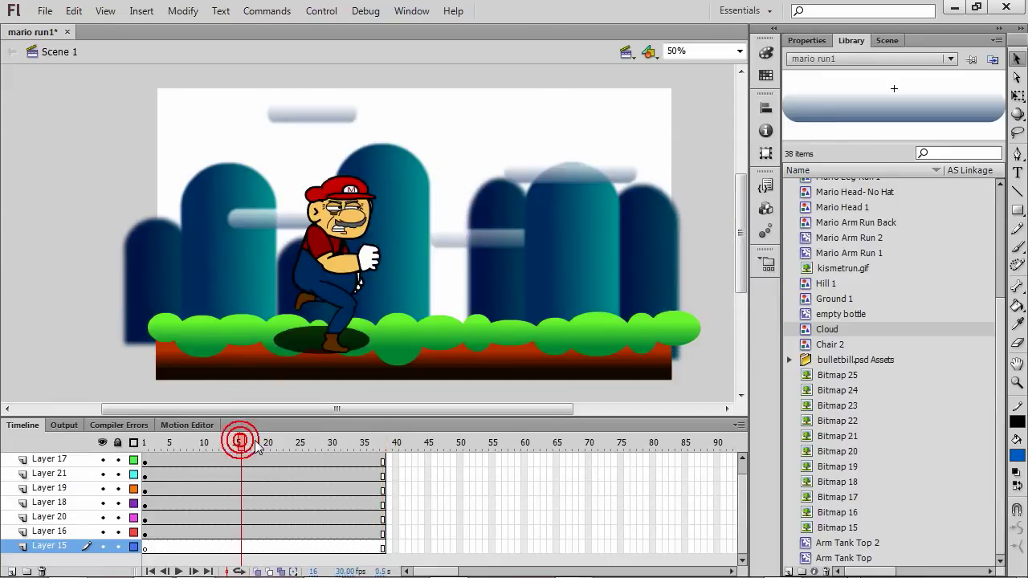
left_click(40, 12)
mouse_move(135, 273)
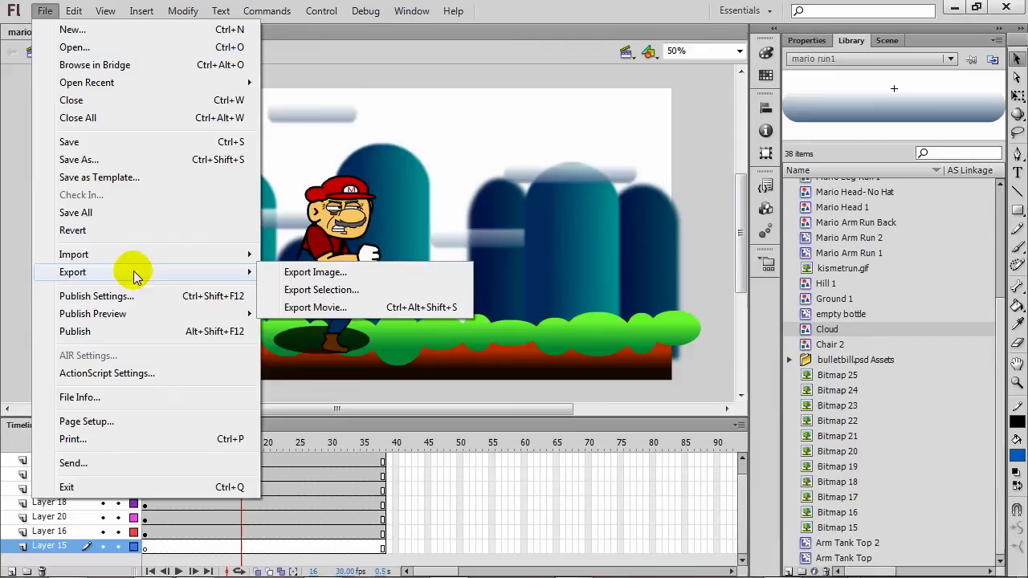
left_click(332, 309)
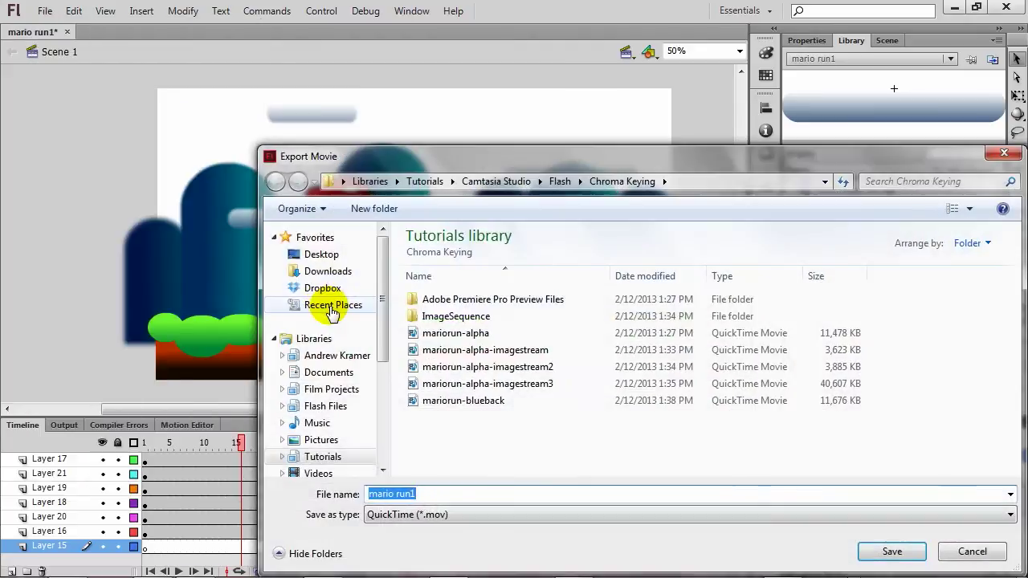
left_click_drag(525, 158, 377, 59)
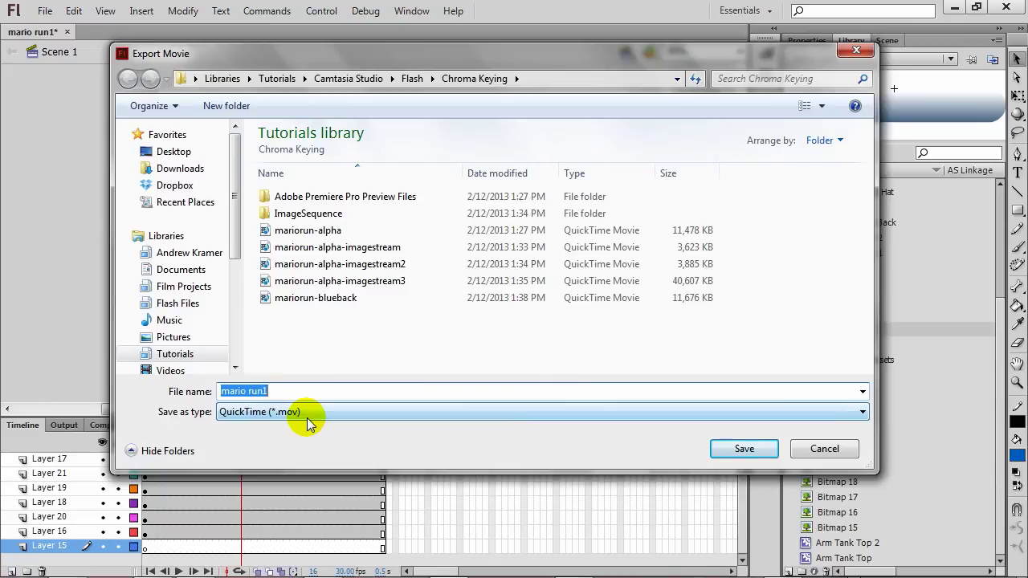
left_click(740, 451)
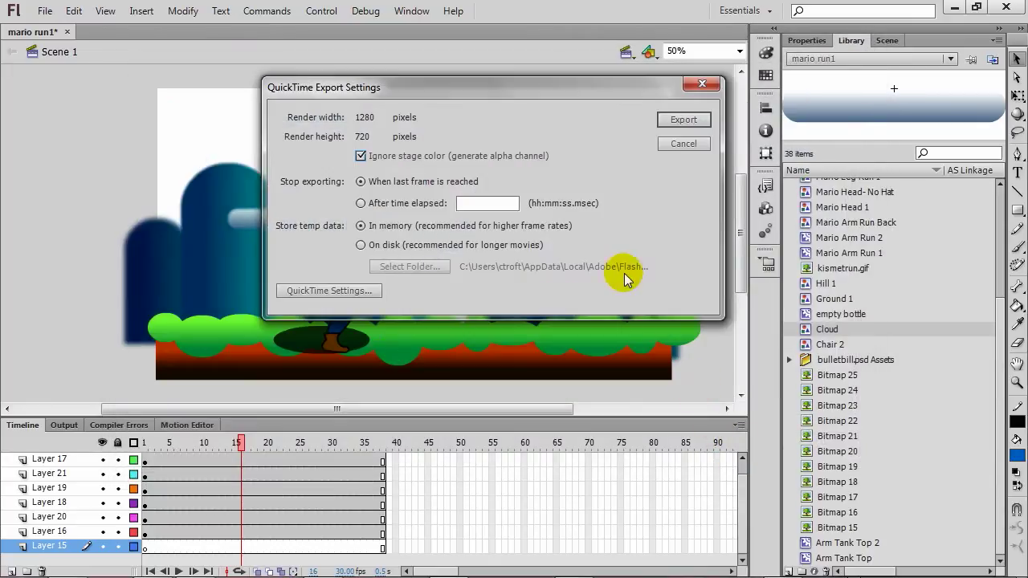
left_click(383, 156)
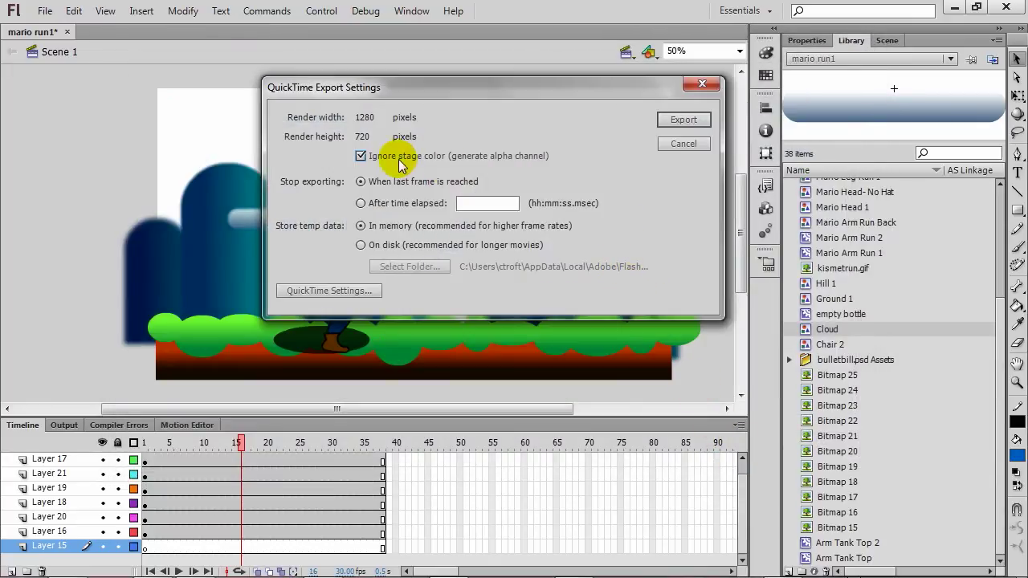
left_click(386, 161)
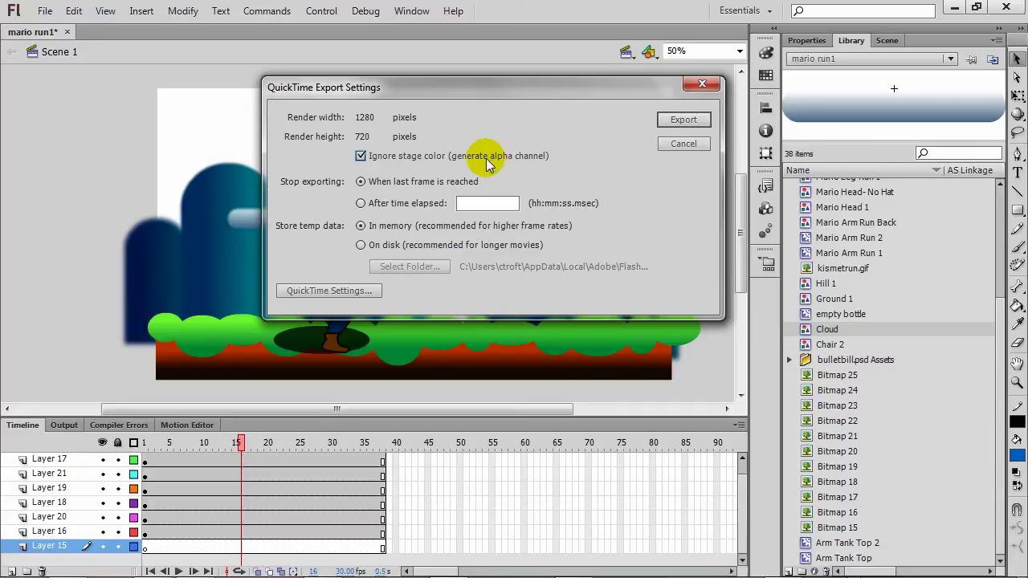
Review the QuickTime settings (Animation, Millions of Colors+) unchanged and close the export dialogs.
left_click(347, 290)
left_click_drag(746, 179, 580, 130)
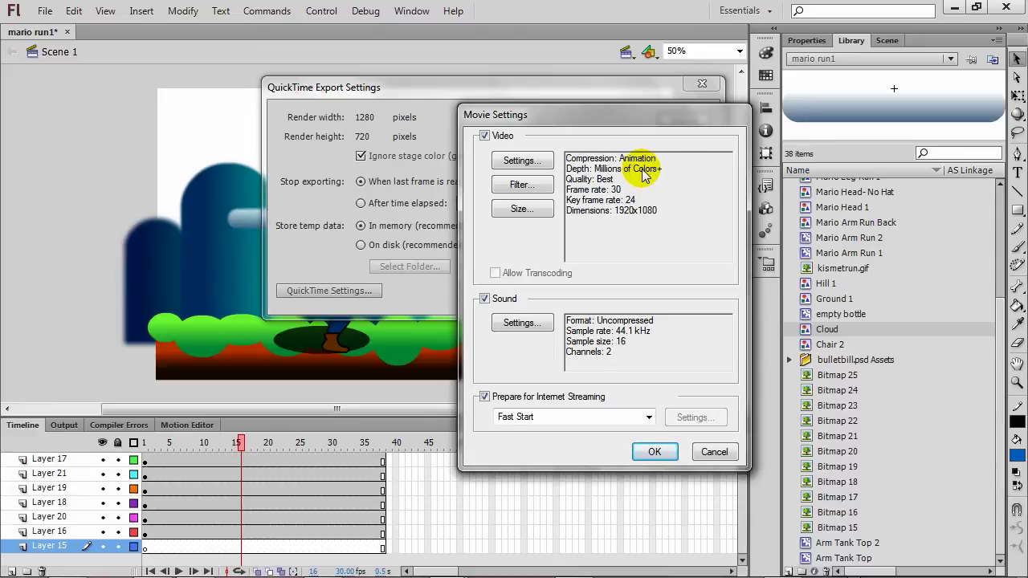
left_click(715, 451)
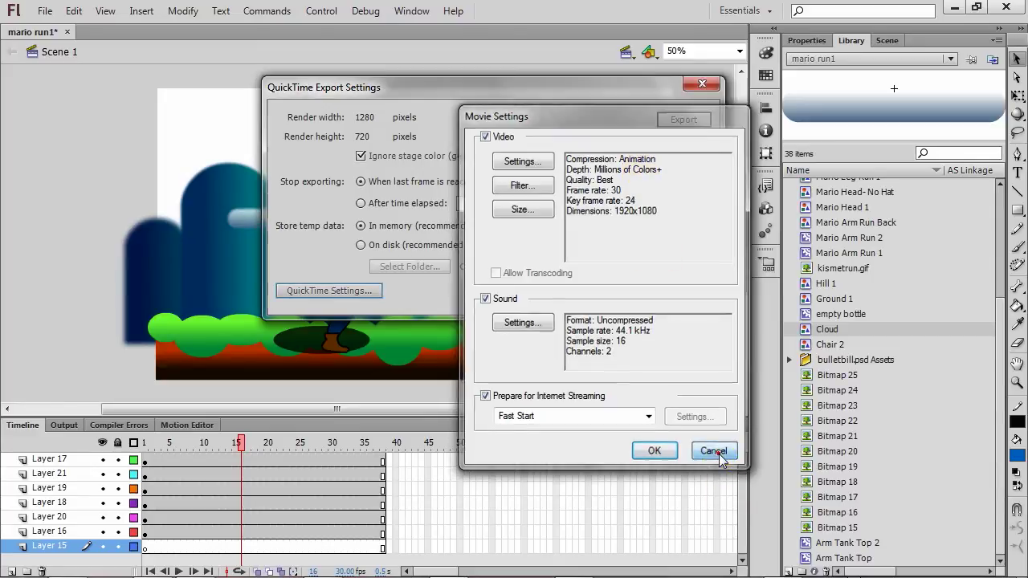
left_click(697, 84)
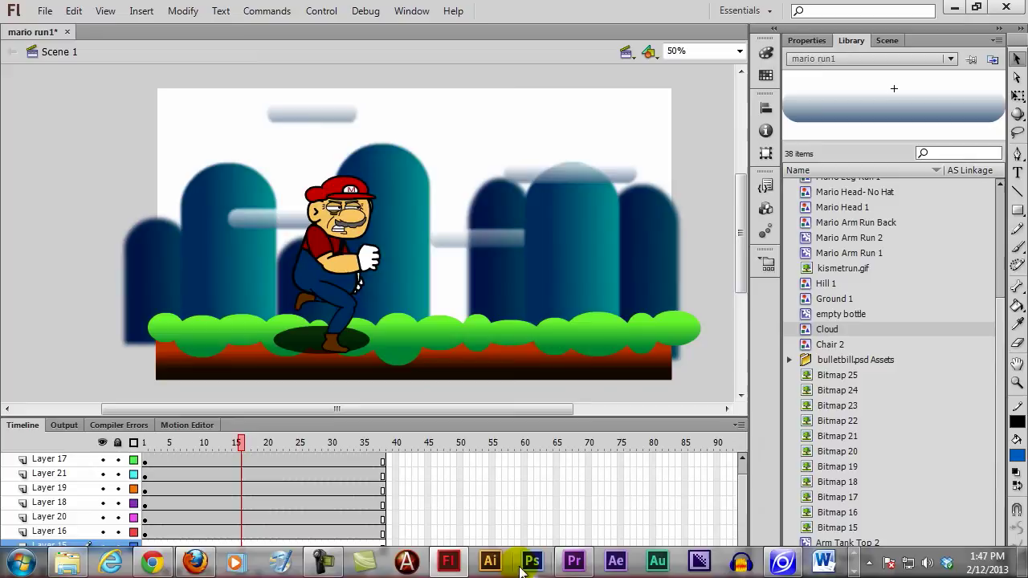
left_click(573, 562)
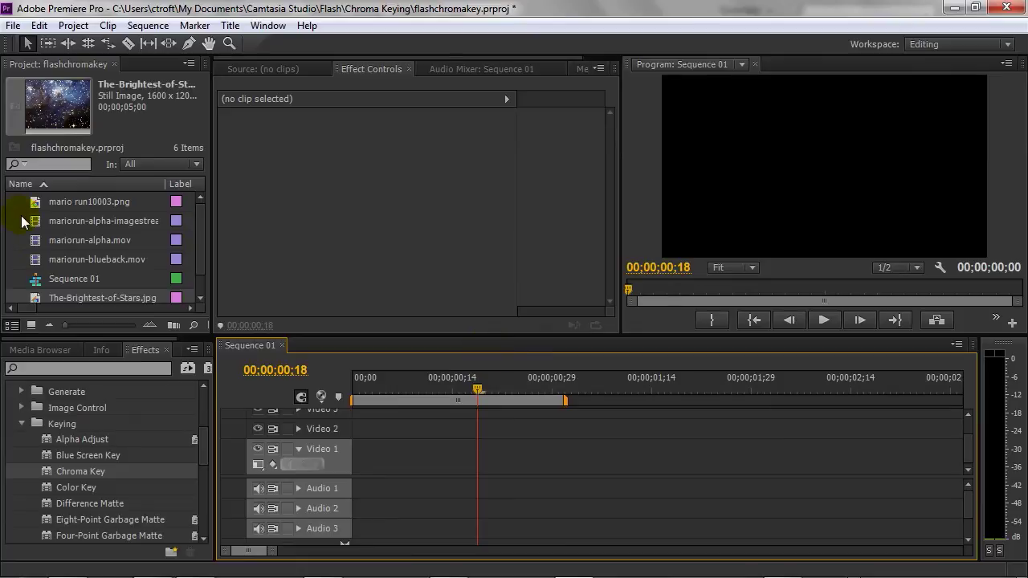
Stack mariorun-alpha.mov on Video 2 above The-Brightest-of-Stars.jpg on Video 1.
left_click(34, 240)
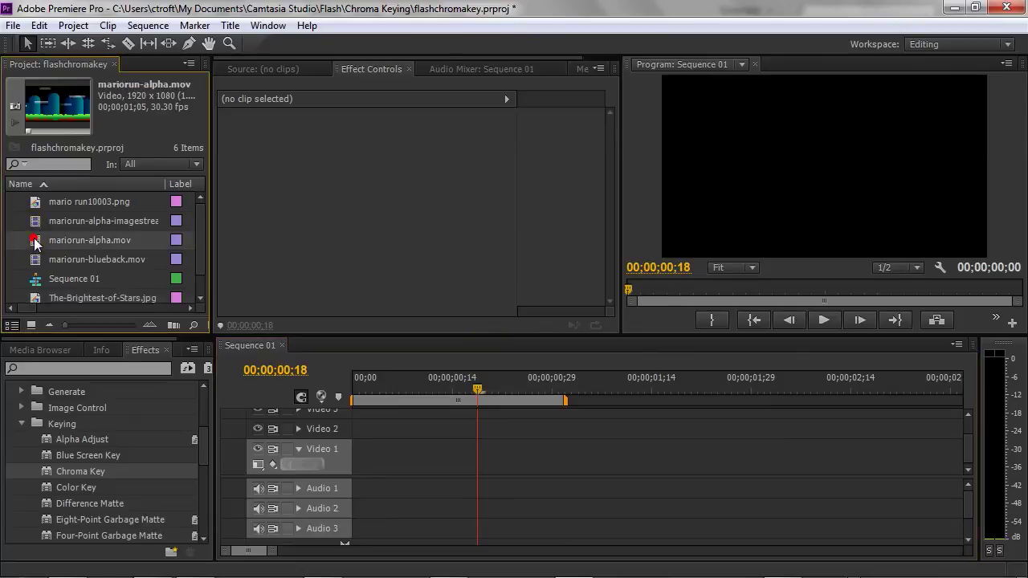
left_click_drag(34, 241, 366, 464)
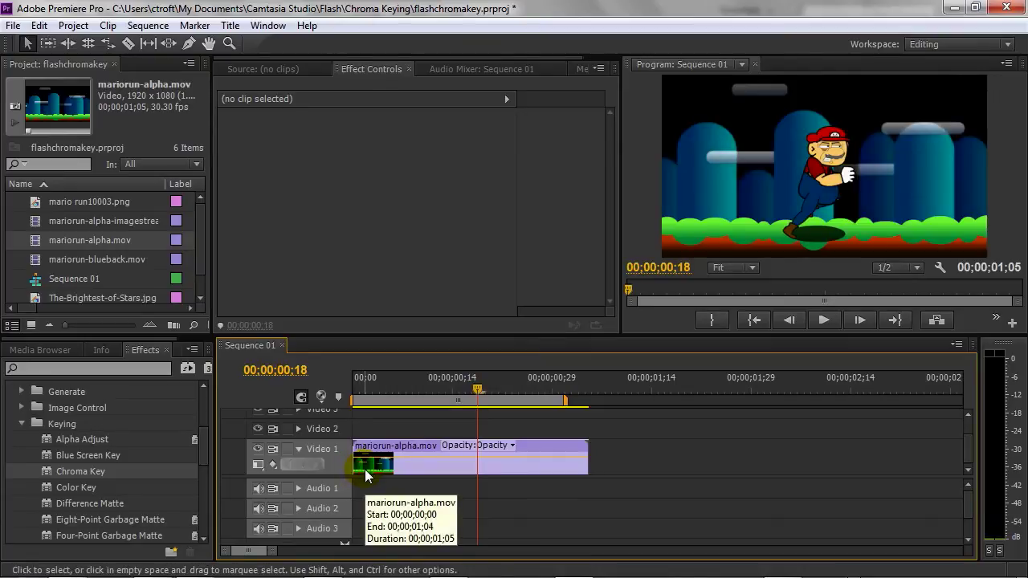
left_click_drag(401, 441, 400, 429)
left_click_drag(35, 297, 347, 450)
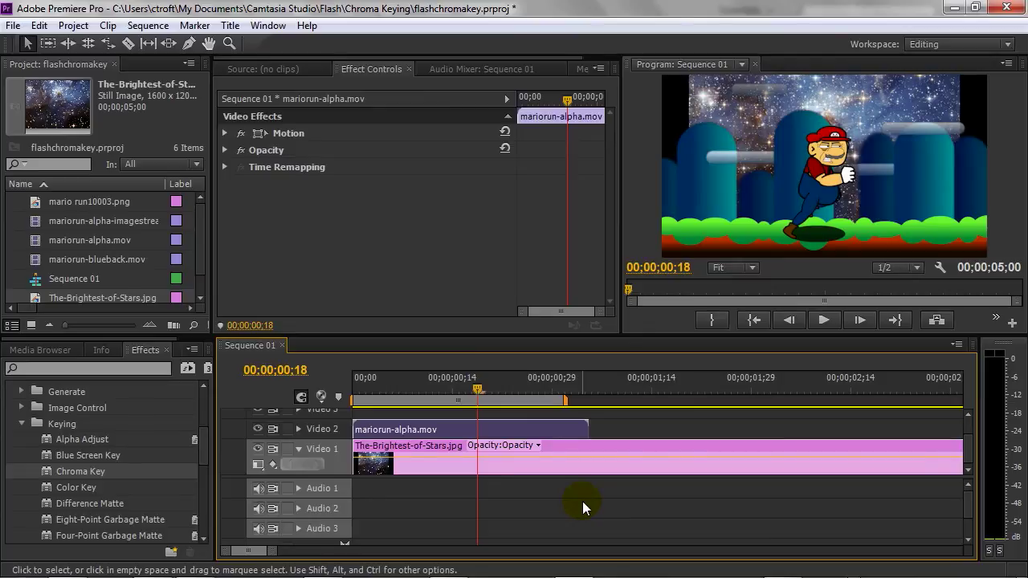
In Flash, start a movie export with PNG Sequence chosen as the format.
left_click(953, 7)
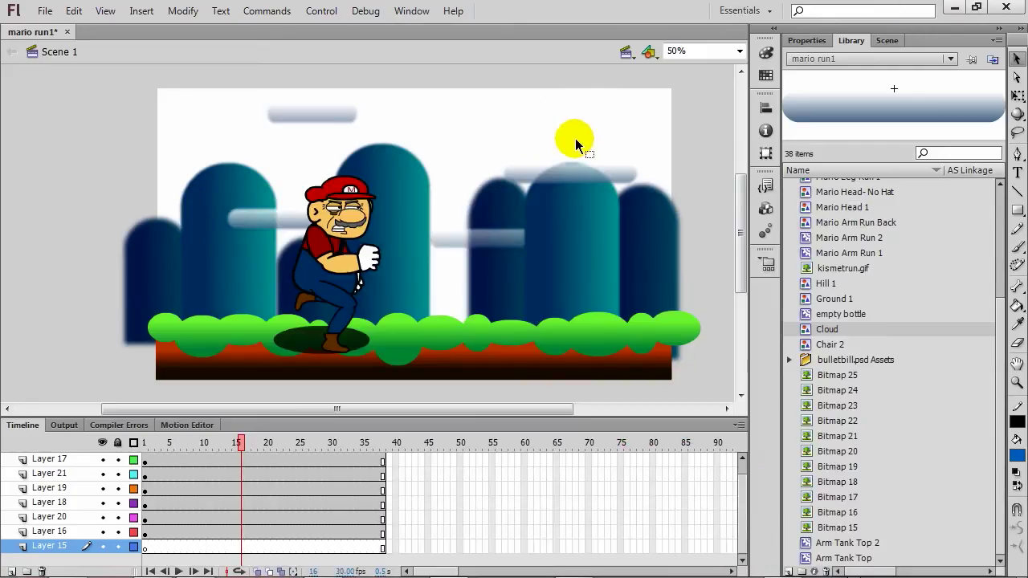
left_click(48, 13)
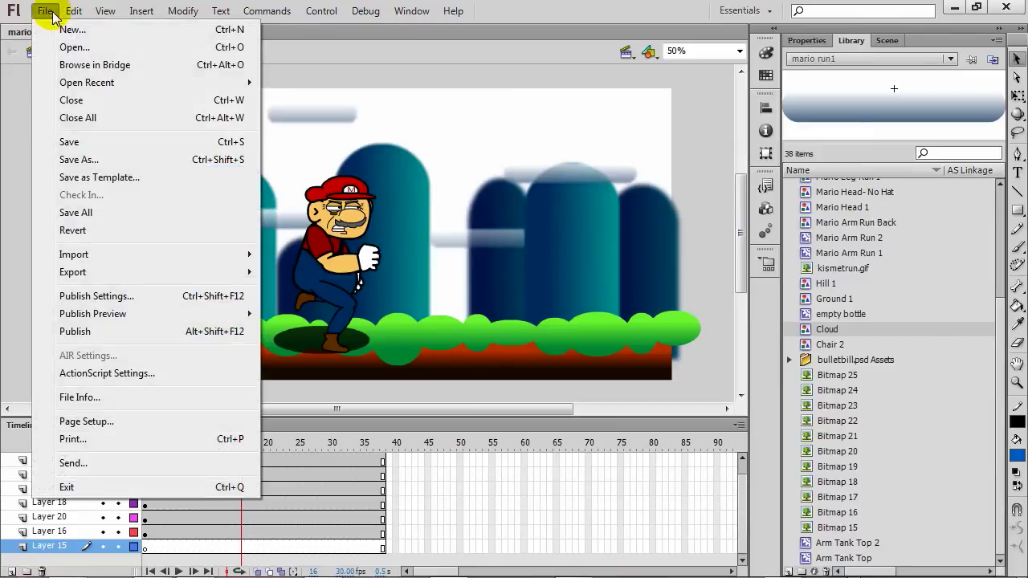
mouse_move(118, 274)
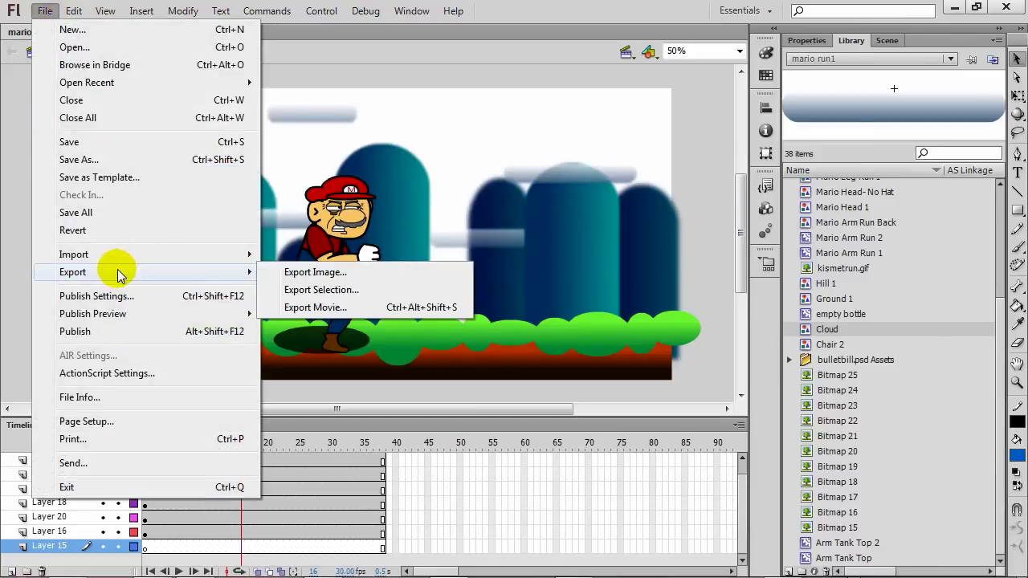
left_click(335, 310)
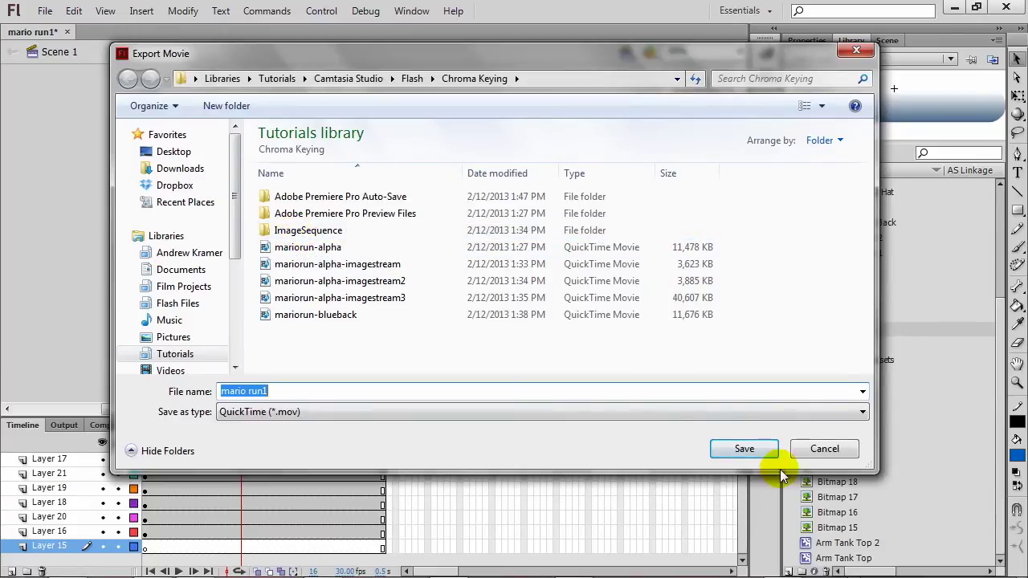
left_click(688, 412)
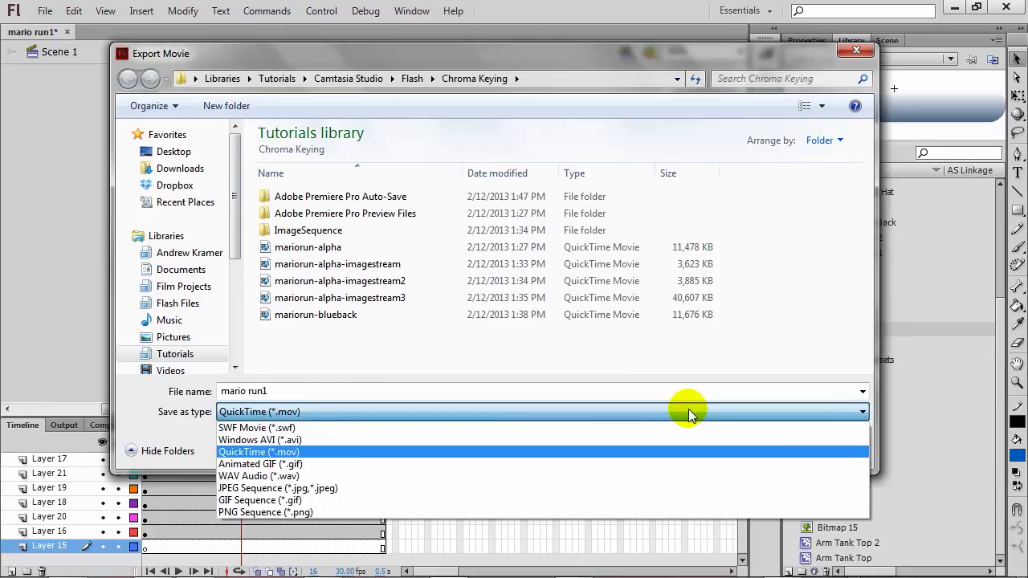
left_click(408, 512)
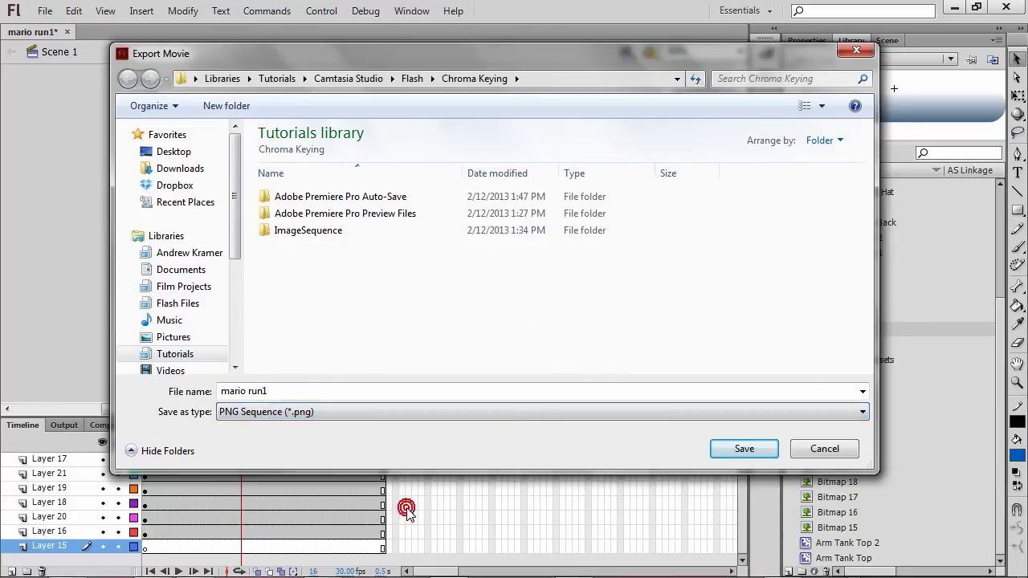
left_click(742, 450)
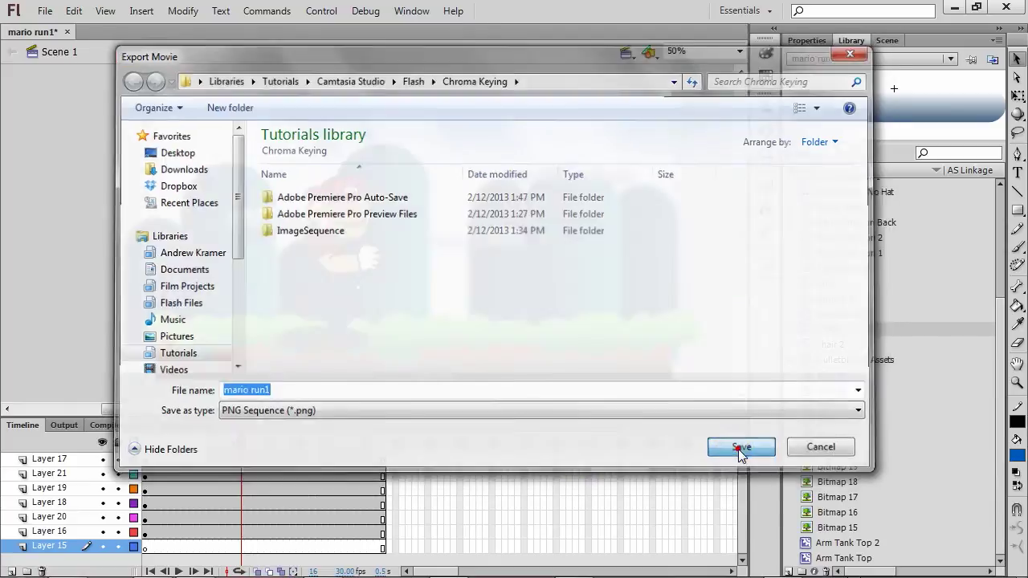
Set the PNG export area to Full Document Size, then close the dialog without exporting.
left_click_drag(749, 315, 356, 135)
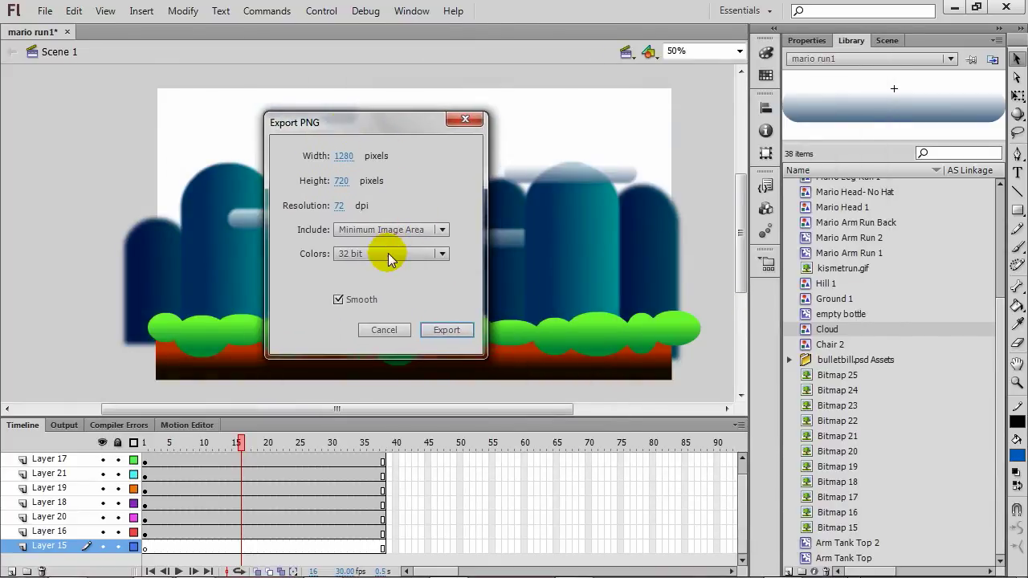
left_click(426, 230)
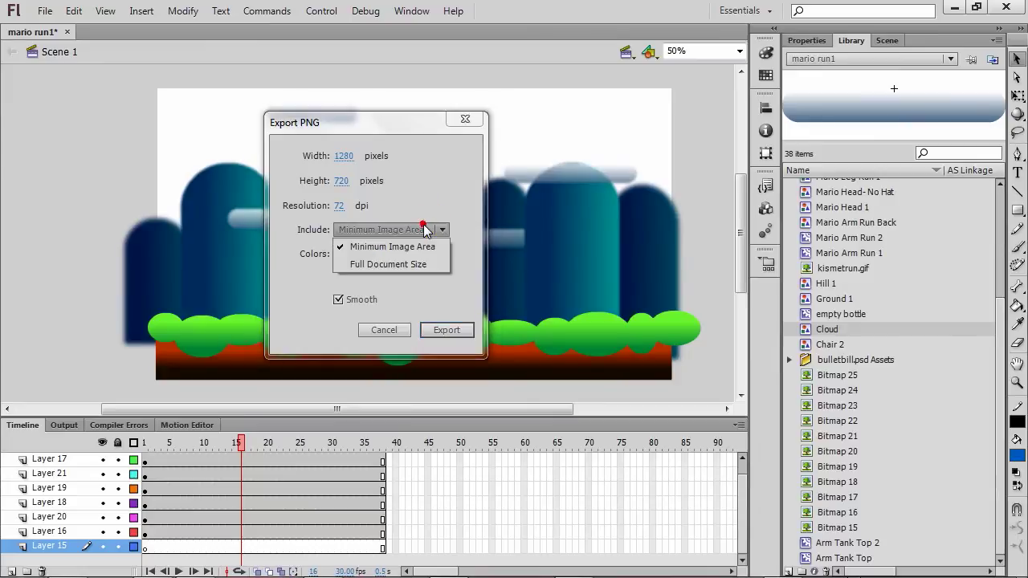
left_click(406, 254)
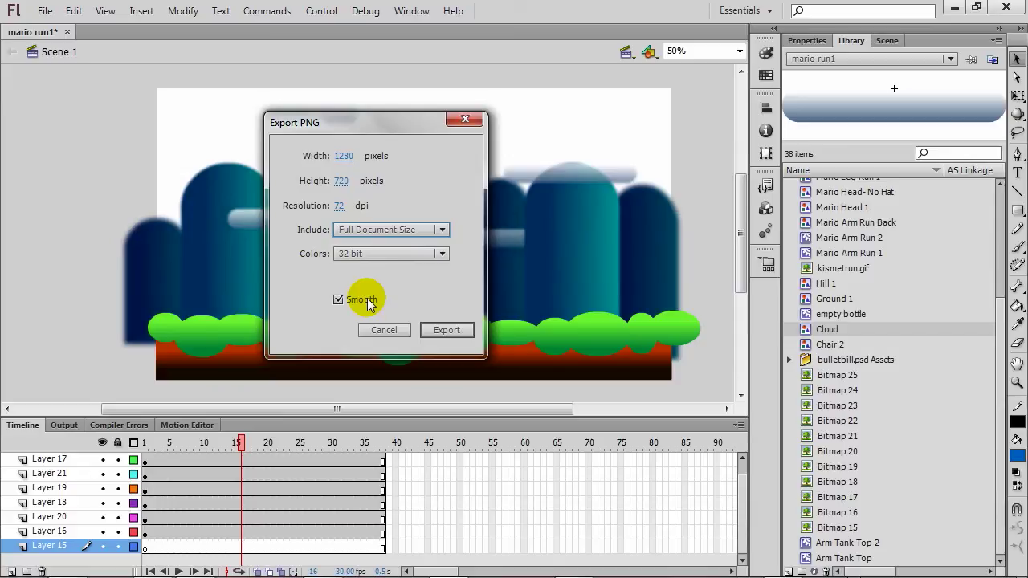
left_click(465, 120)
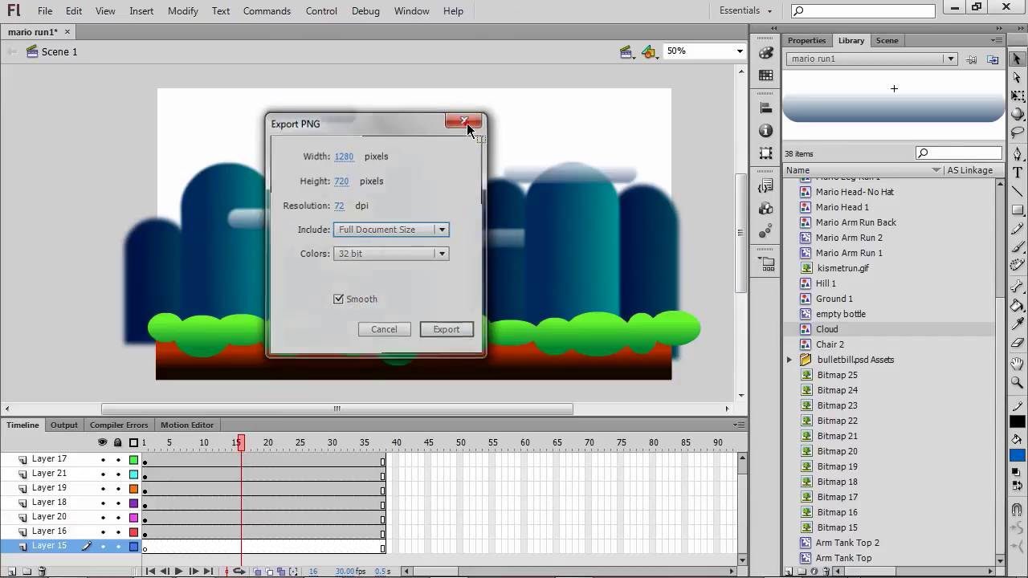
Browse the numbered mario run PNG frames in ImageSequence, checking mario run10007's details.
mouse_move(172, 572)
left_click(68, 562)
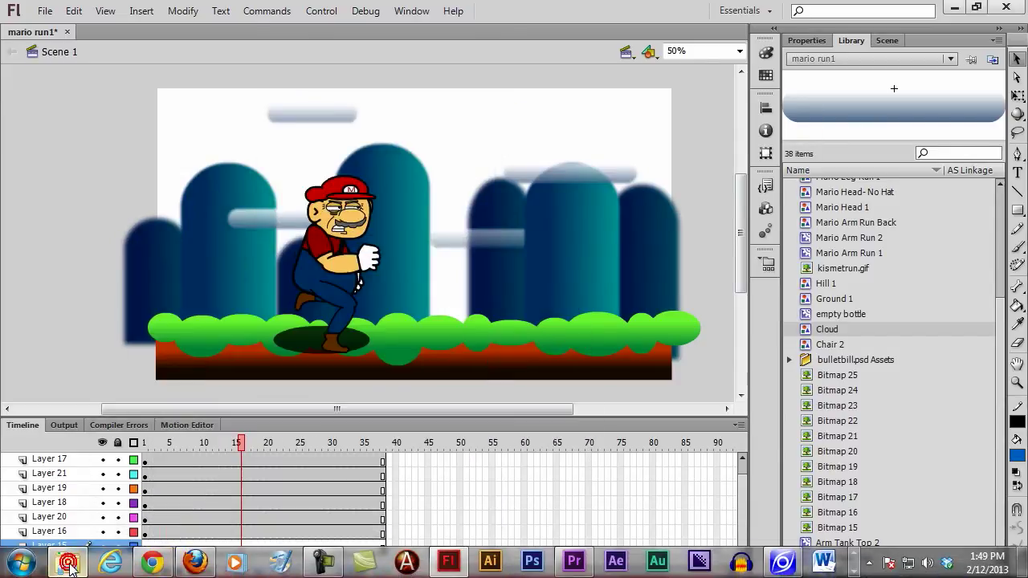
left_click(69, 562)
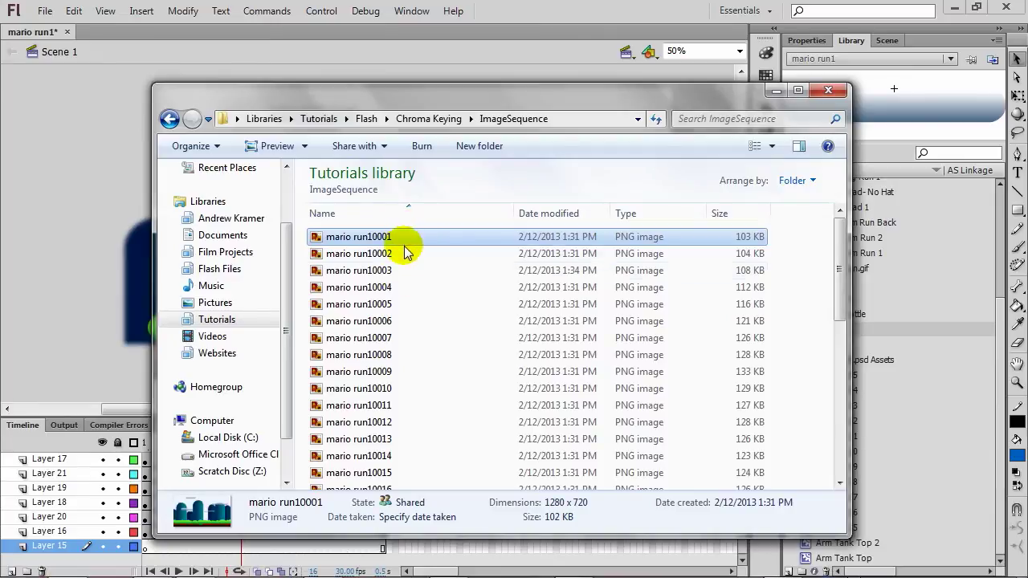
left_click(391, 269)
left_click(393, 303)
left_click(390, 321)
left_click(390, 338)
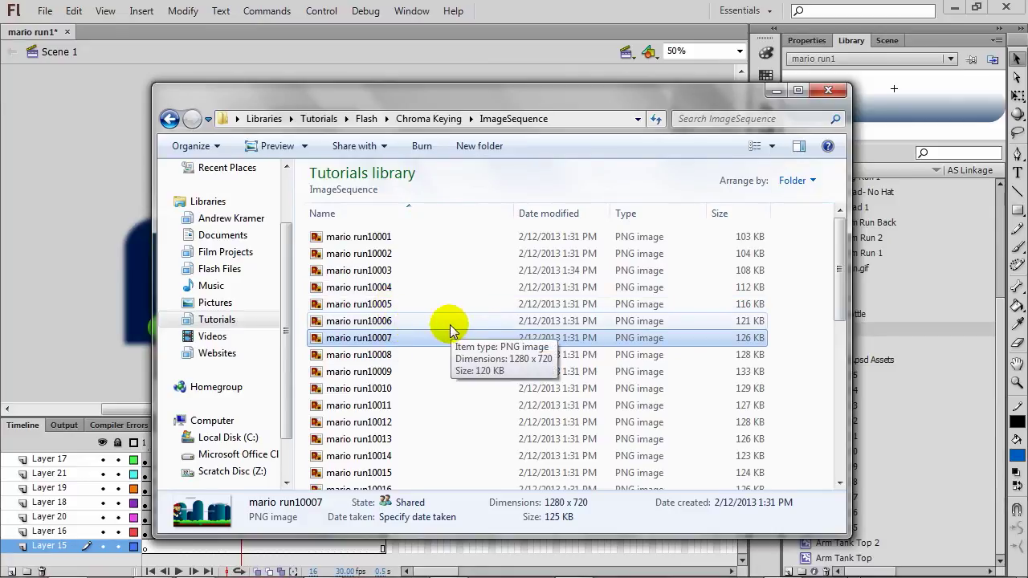
mouse_move(562, 575)
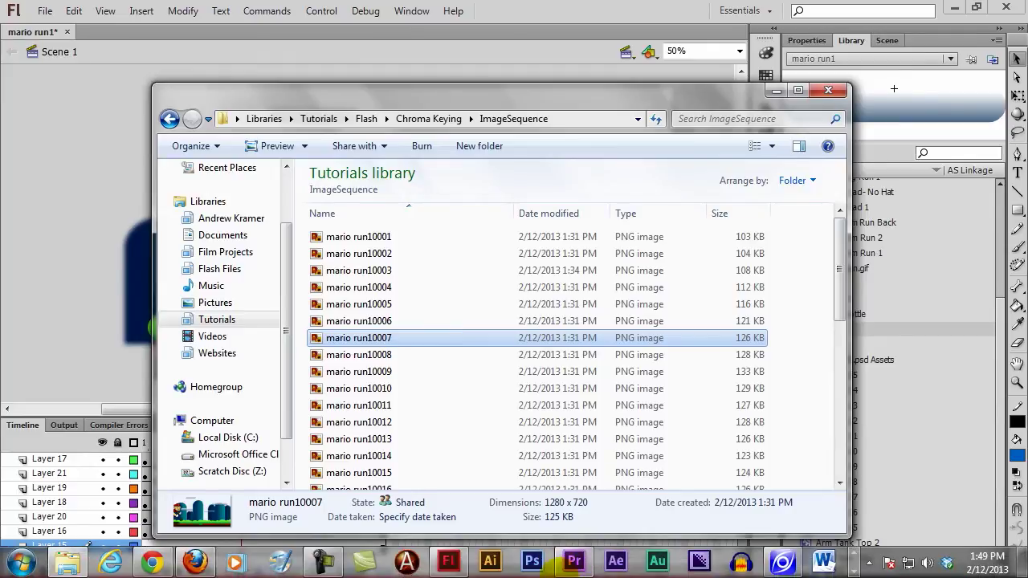
left_click(741, 565)
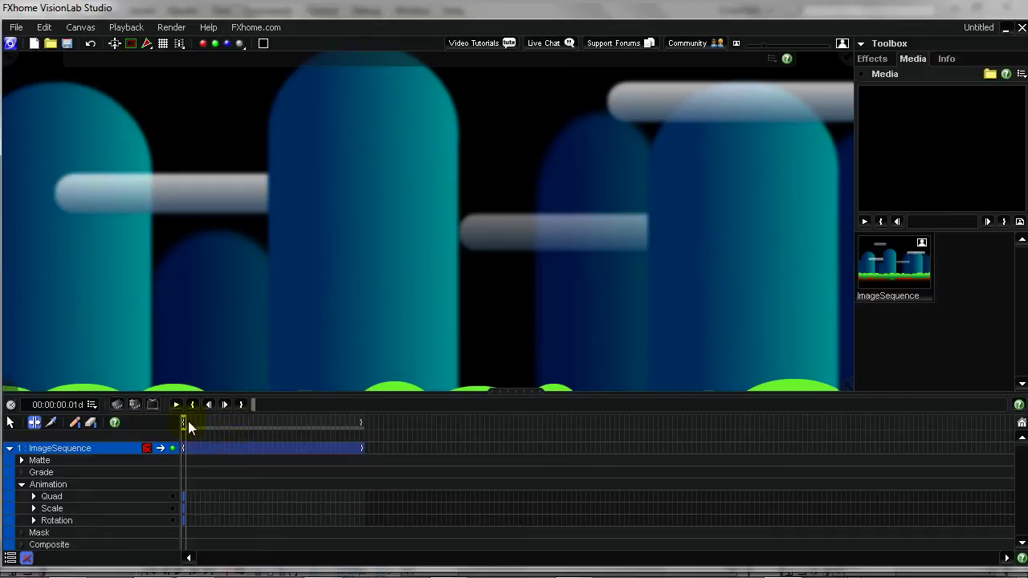
Scrub forward to Mario and check renders go to a single QuickTime .mov retaining alpha.
left_click_drag(185, 421, 294, 426)
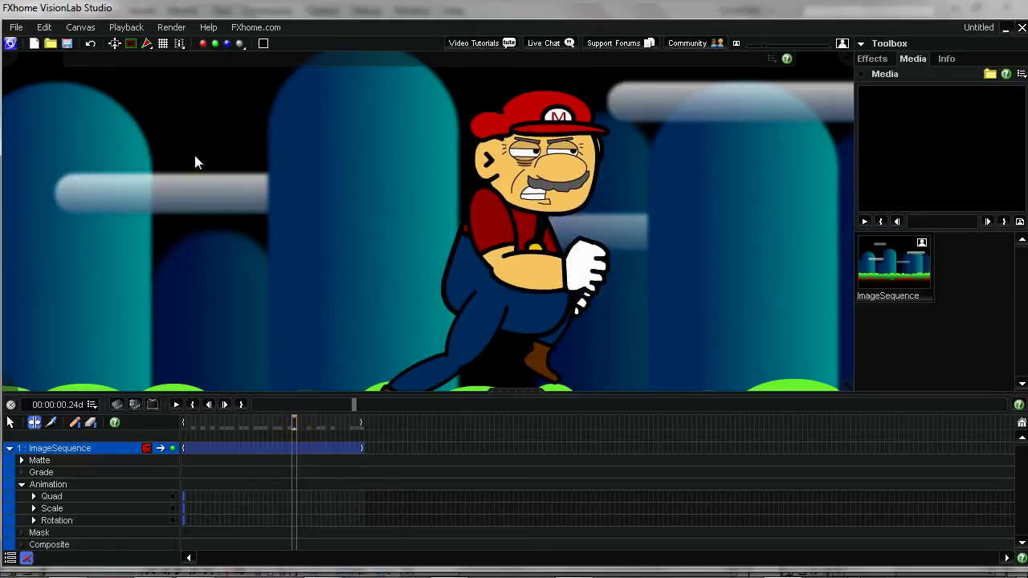
left_click(175, 28)
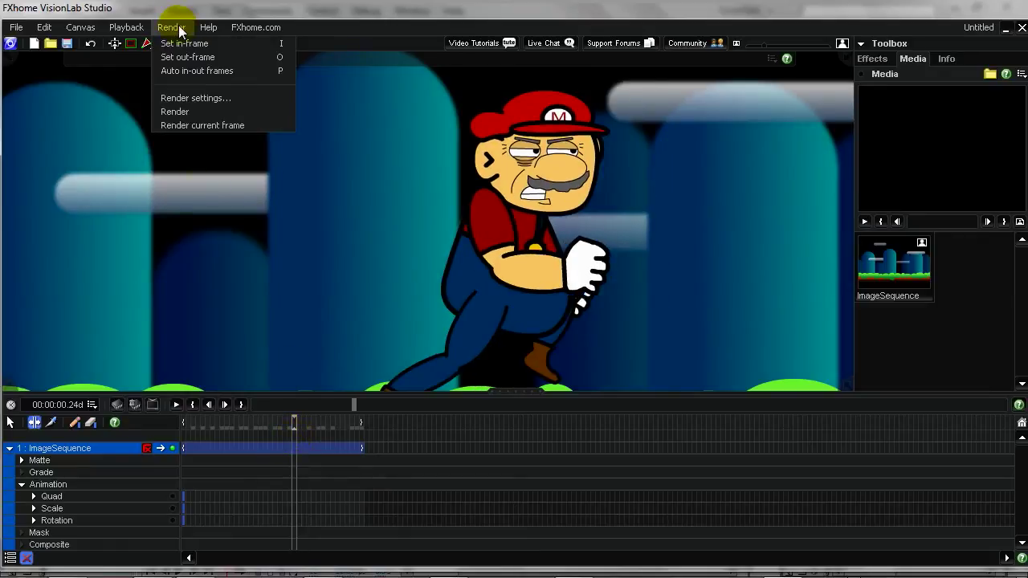
left_click(193, 99)
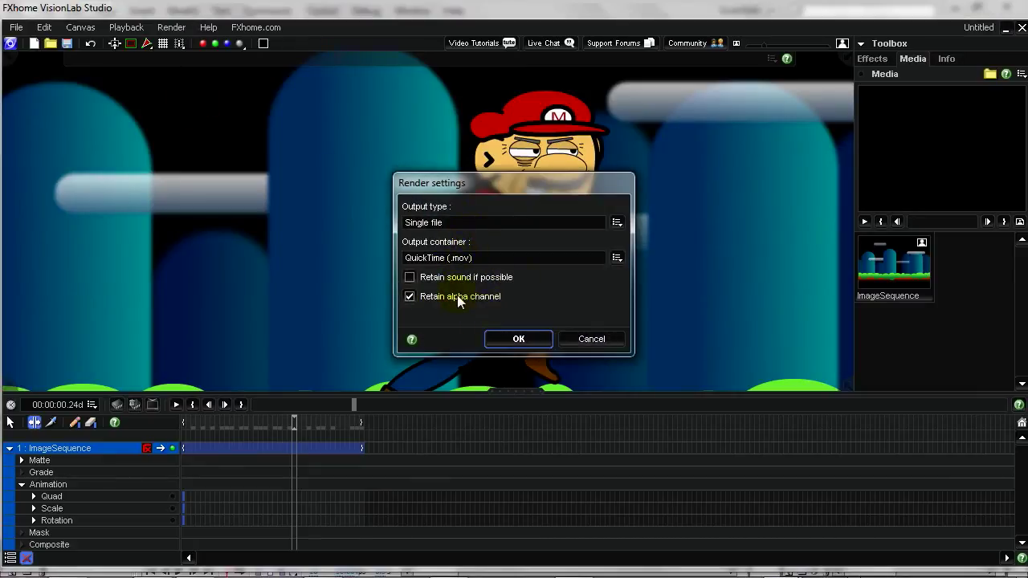
left_click(568, 338)
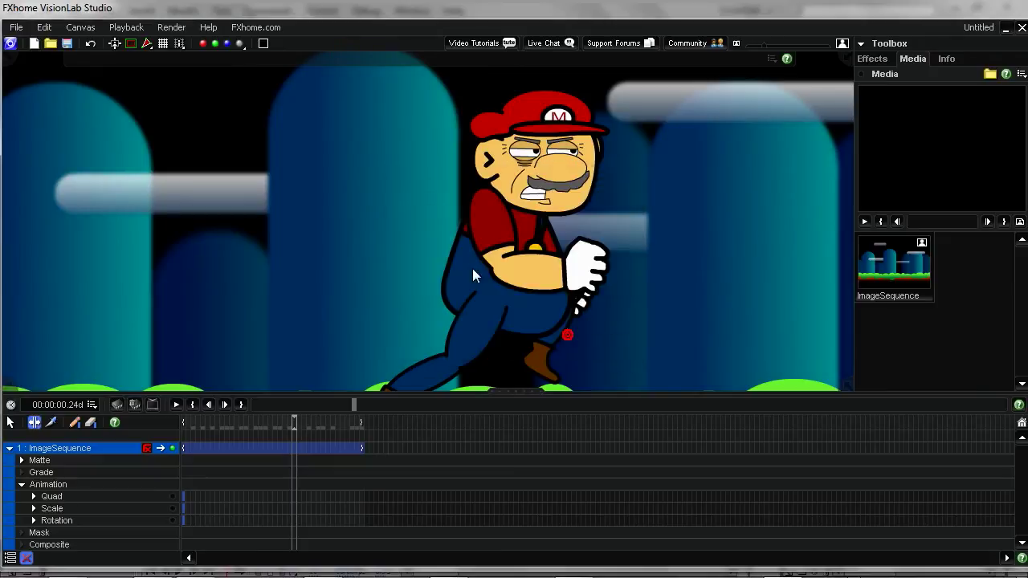
Start a render, naming the output movie 'dfdfg'.
left_click(174, 28)
left_click(181, 112)
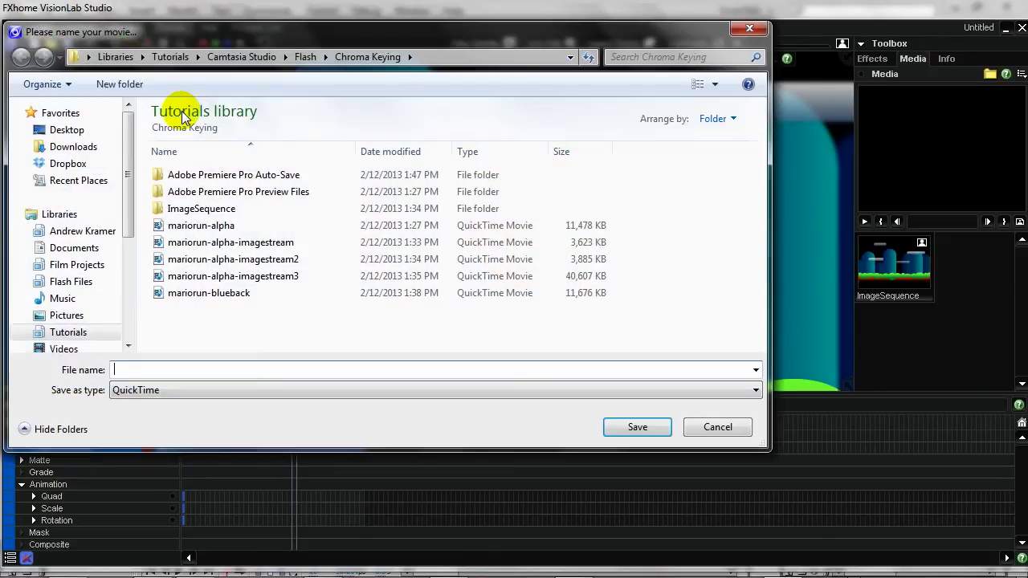
type("dfdfg")
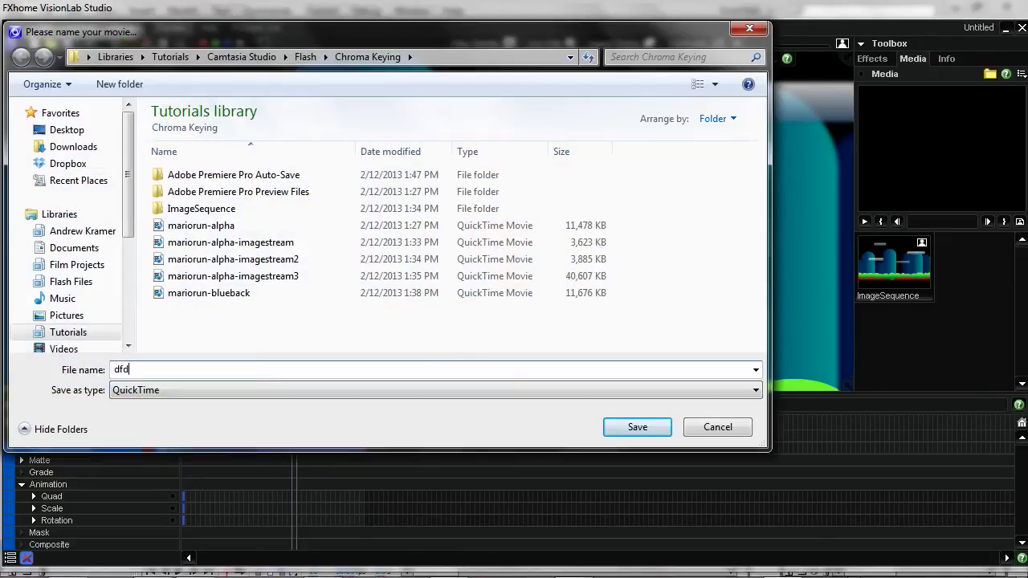
left_click(634, 429)
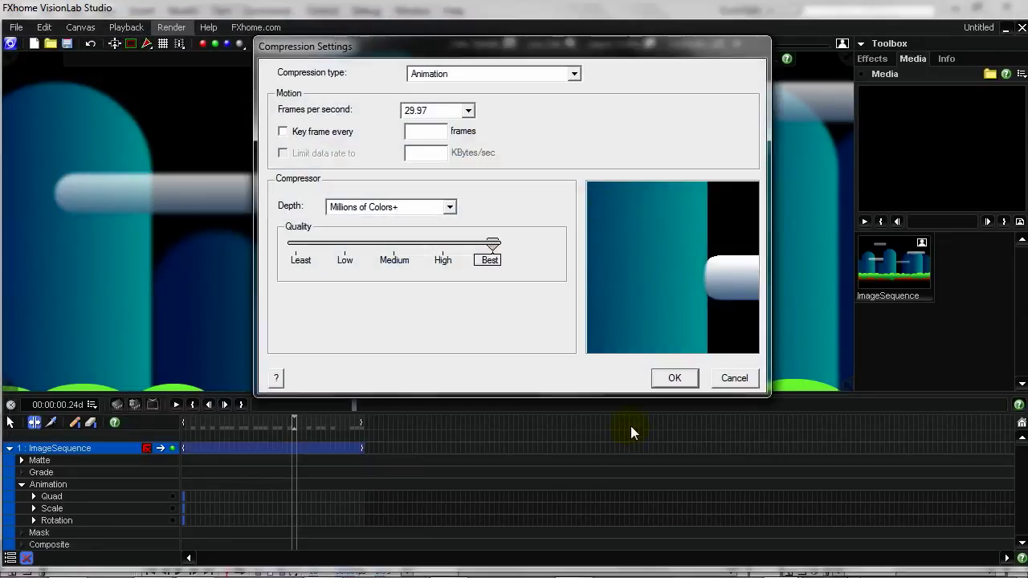
Keep Animation as the QuickTime compression type and close the compression settings.
left_click(568, 73)
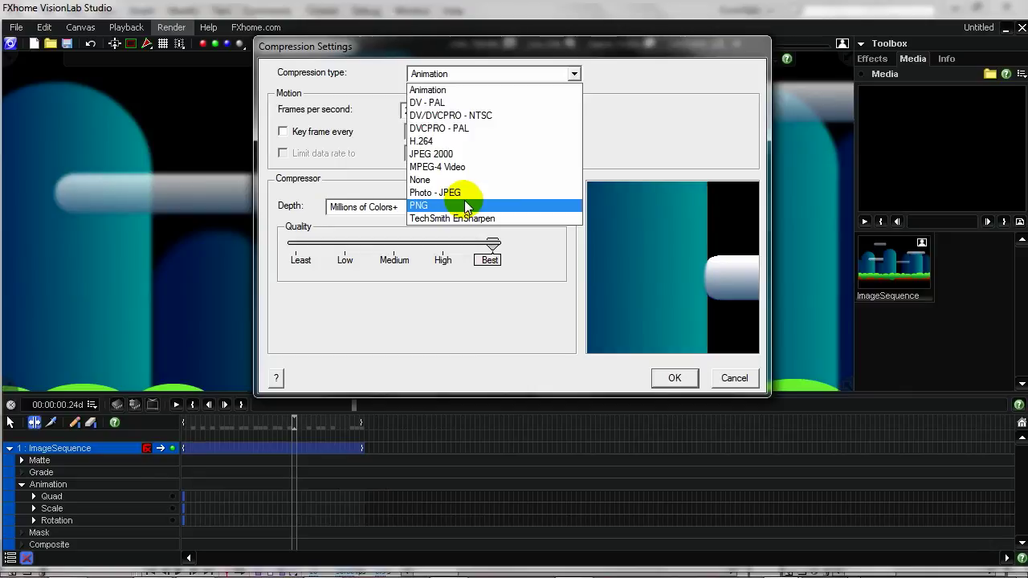
left_click(446, 91)
left_click(465, 74)
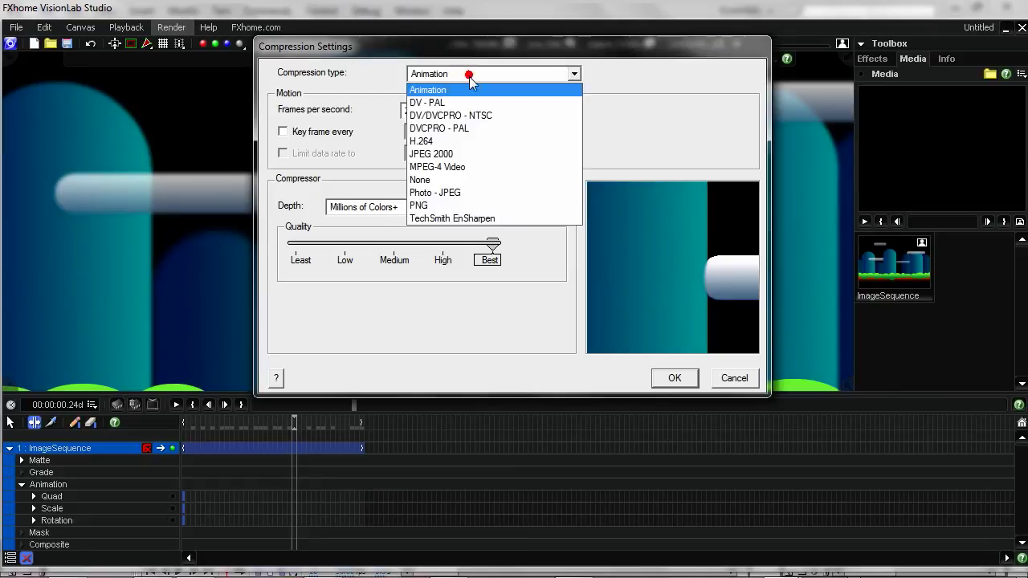
left_click(473, 91)
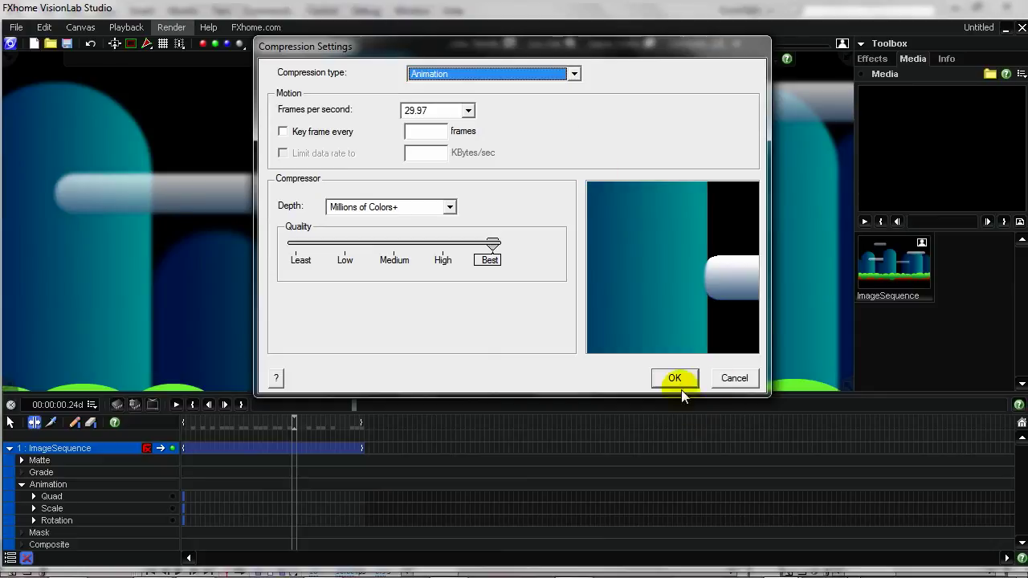
left_click(734, 378)
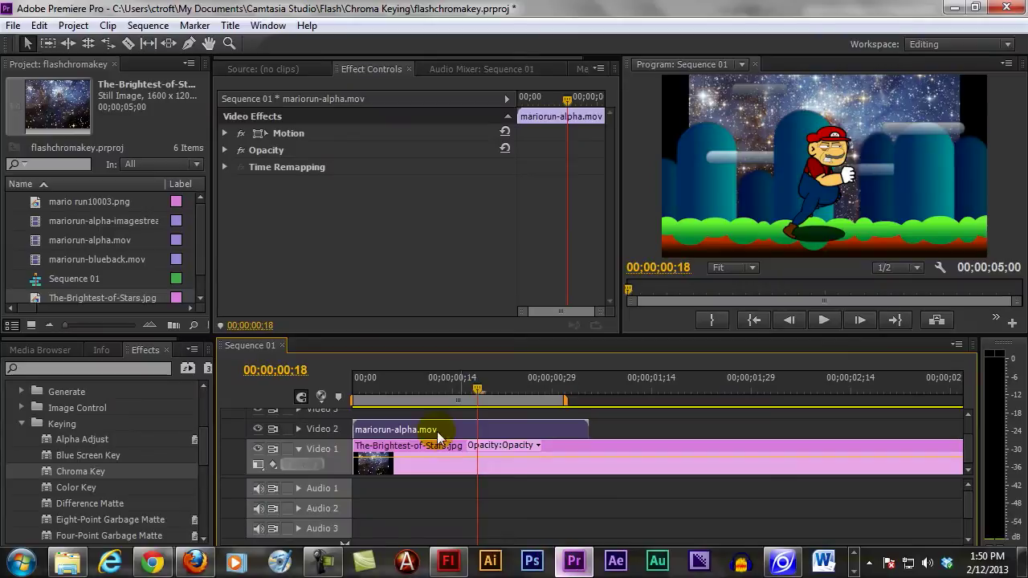
Replace the starfield clip on Video 1 with mariorun-alpha-imagestream3.mov and preview an earlier frame.
left_click(383, 458)
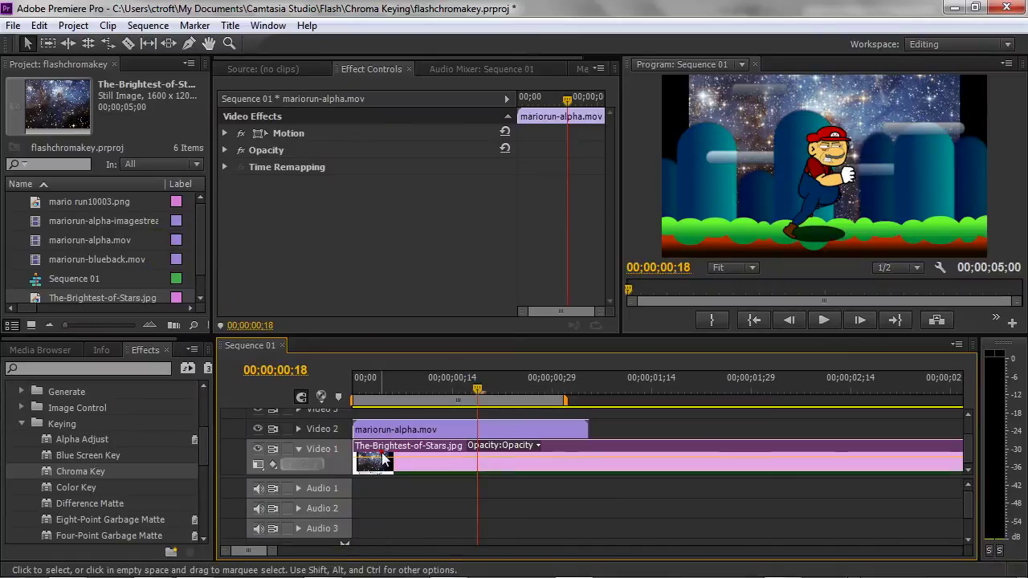
key("Delete")
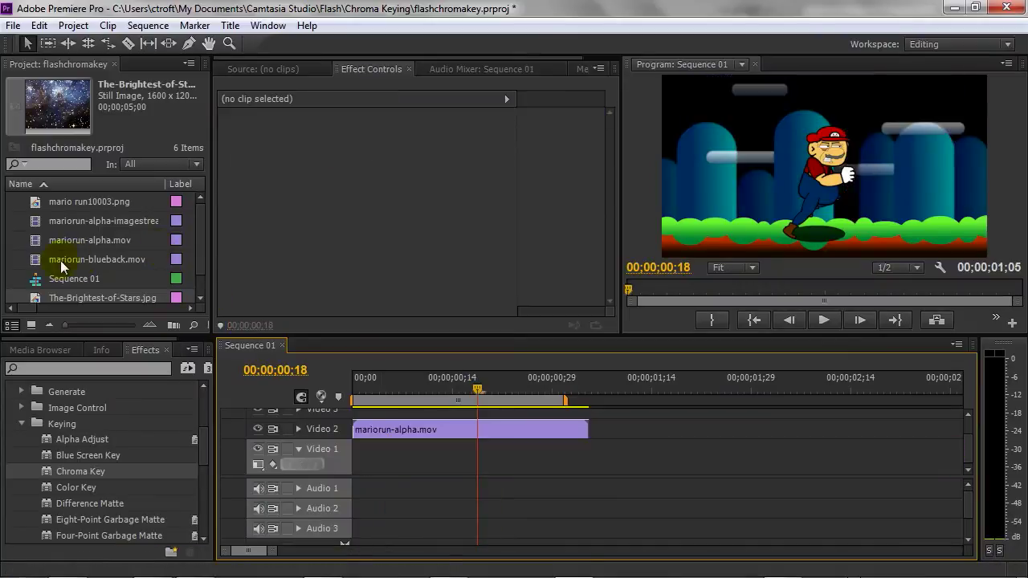
left_click(37, 223)
left_click_drag(37, 224, 360, 456)
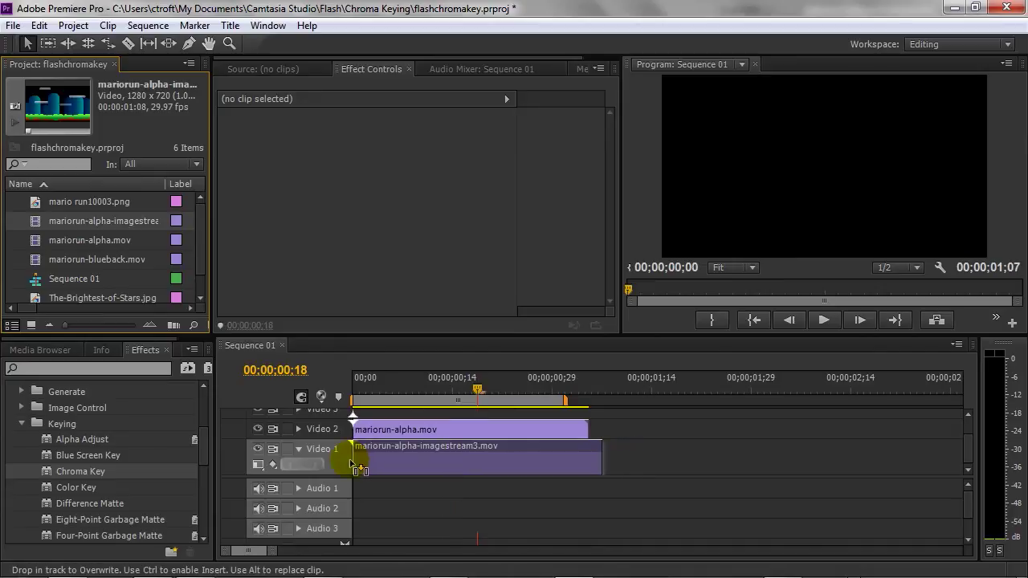
mouse_move(440, 395)
left_mouse_down()
mouse_move(418, 394)
mouse_move(432, 393)
left_mouse_up()
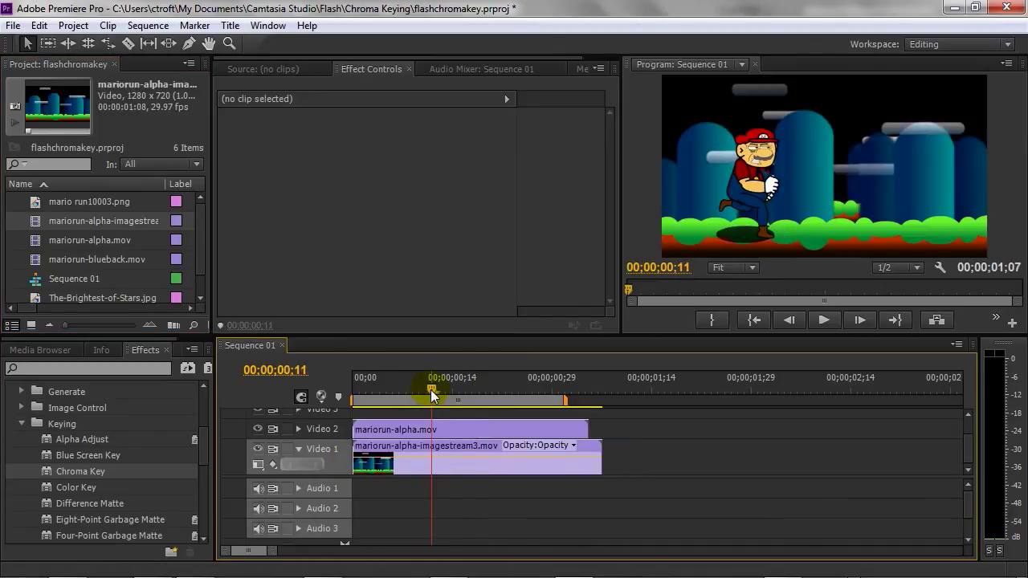
Delete the old mariorun-alpha.mov clip and move the imagestream3 clip up to Video 2.
left_click(415, 430)
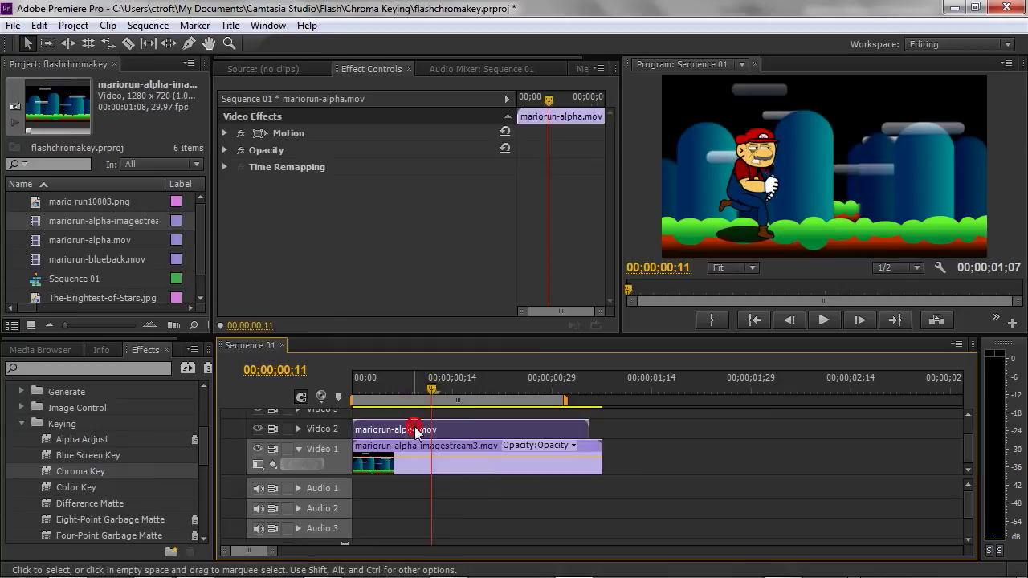
key("Delete")
scroll(59, 263, "down", 1)
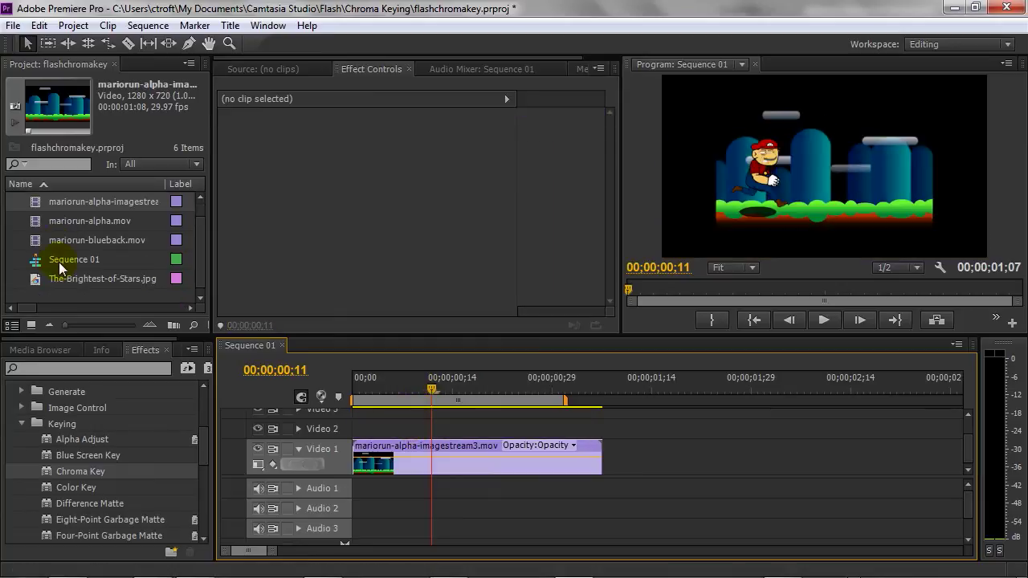
left_click_drag(373, 443, 365, 420)
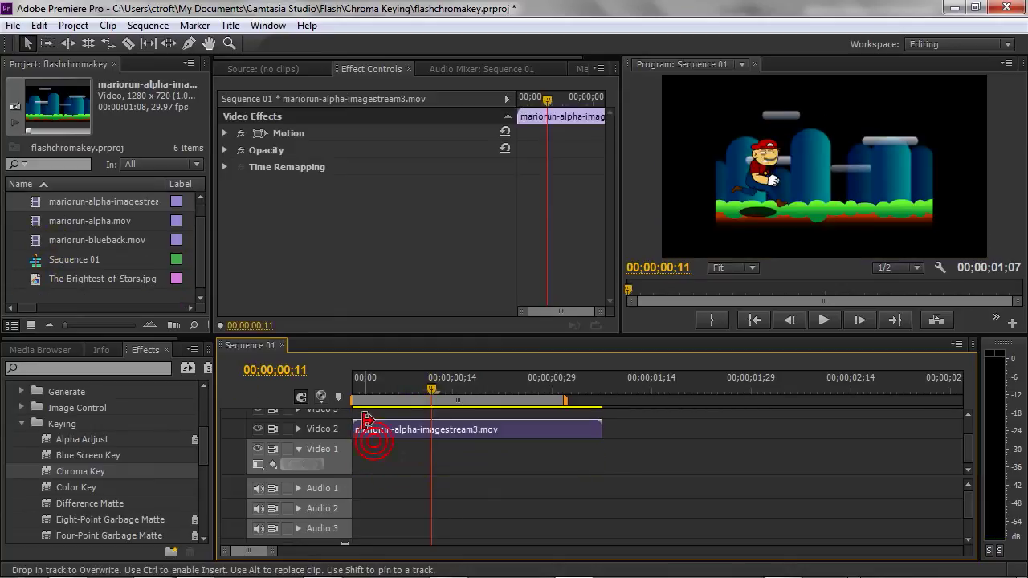
Put The-Brightest-of-Stars.jpg on Video 1 beneath Mario and scrub from frame 00;00;00;16.
left_click_drag(37, 277, 363, 464)
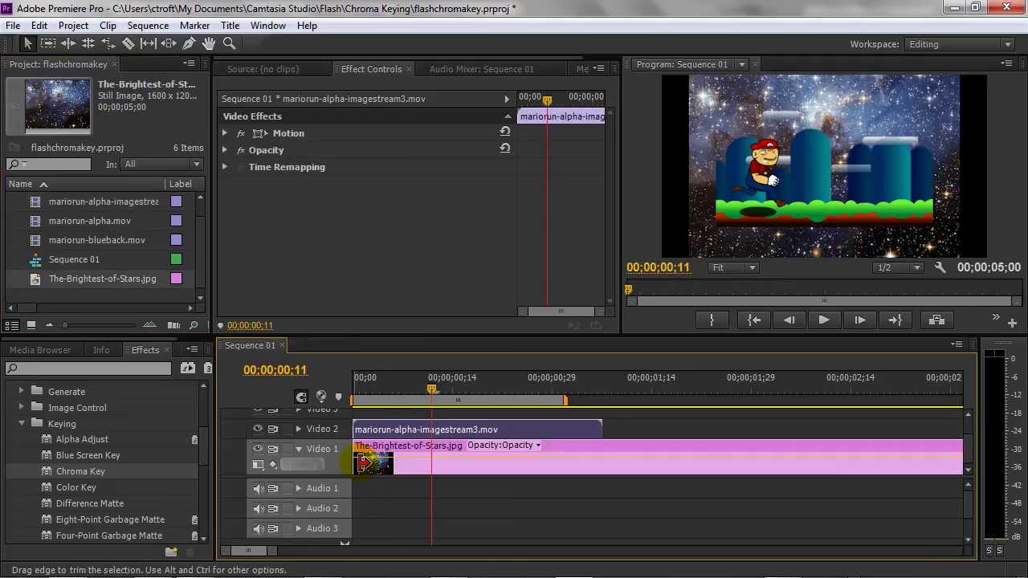
left_click(468, 393)
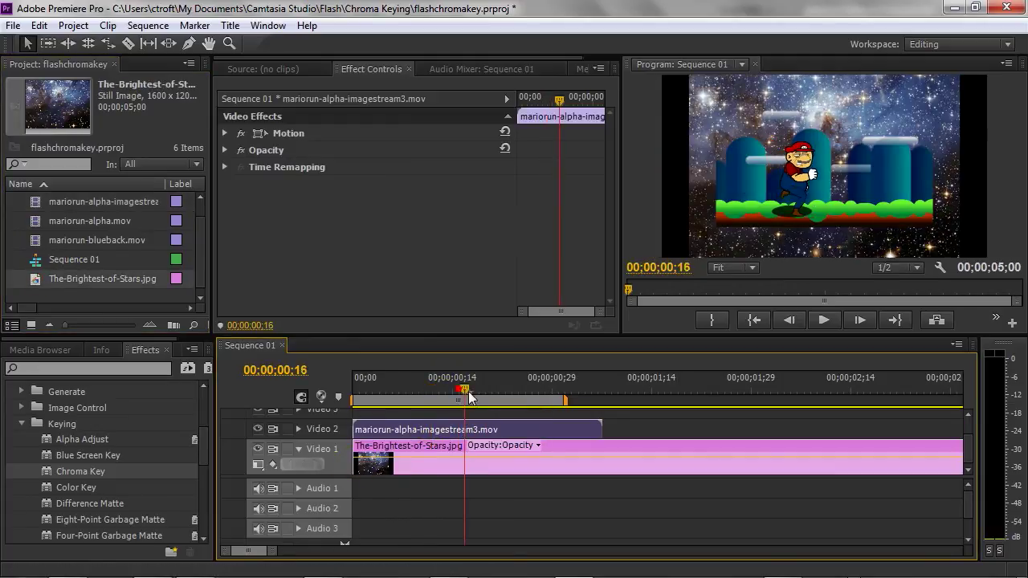
left_click_drag(468, 398, 418, 417)
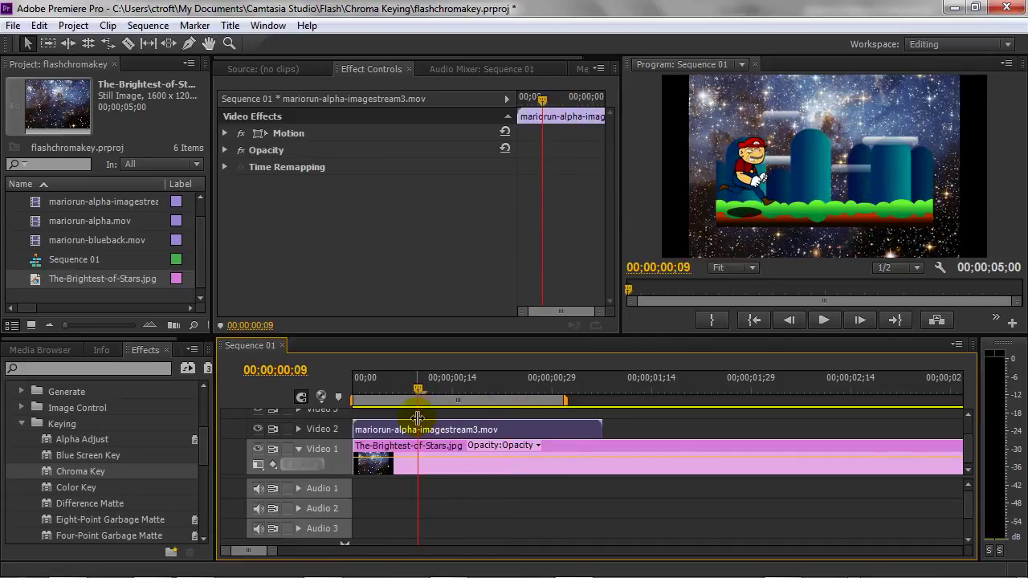